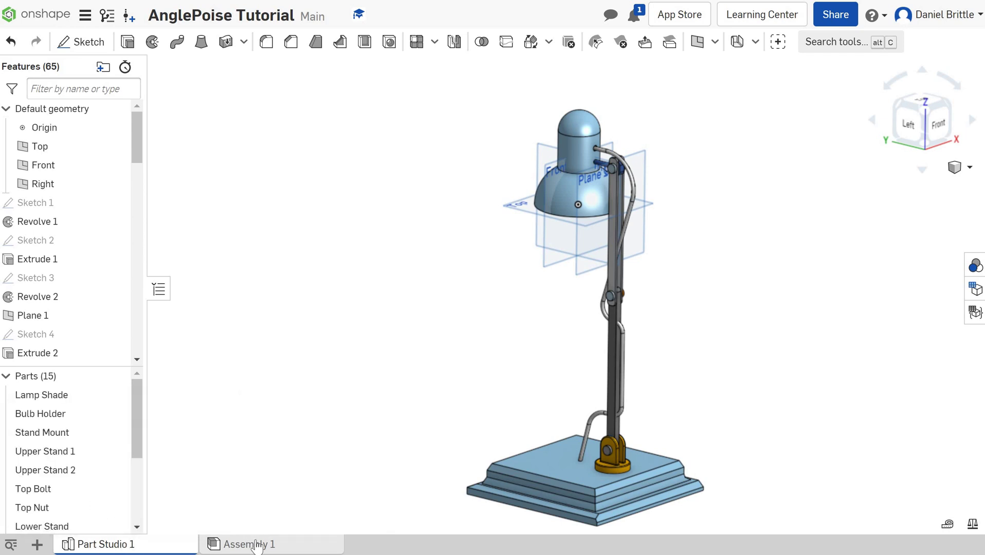
In Assembly 1, insert the Base part and place the Base Attachment above it.
mouse_move(259, 546)
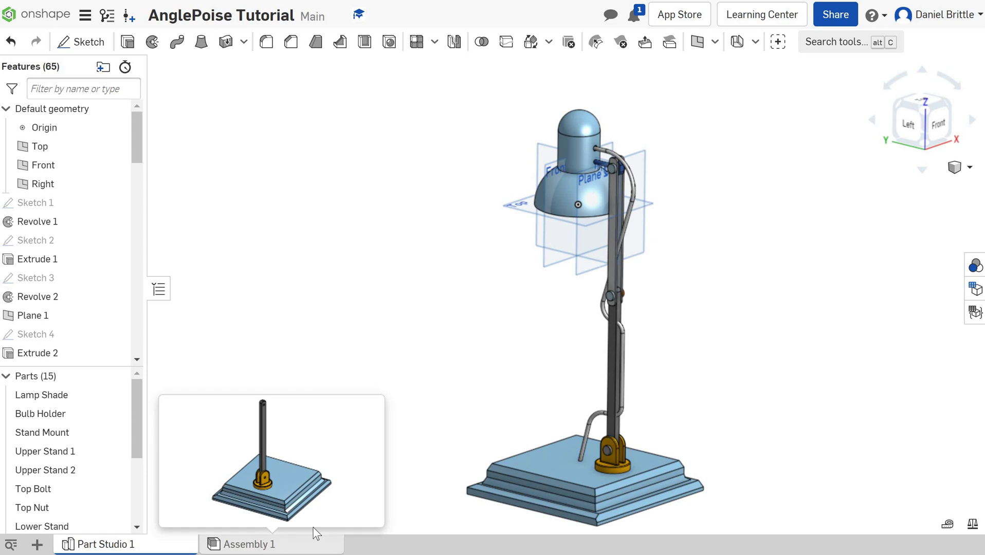
left_click(280, 537)
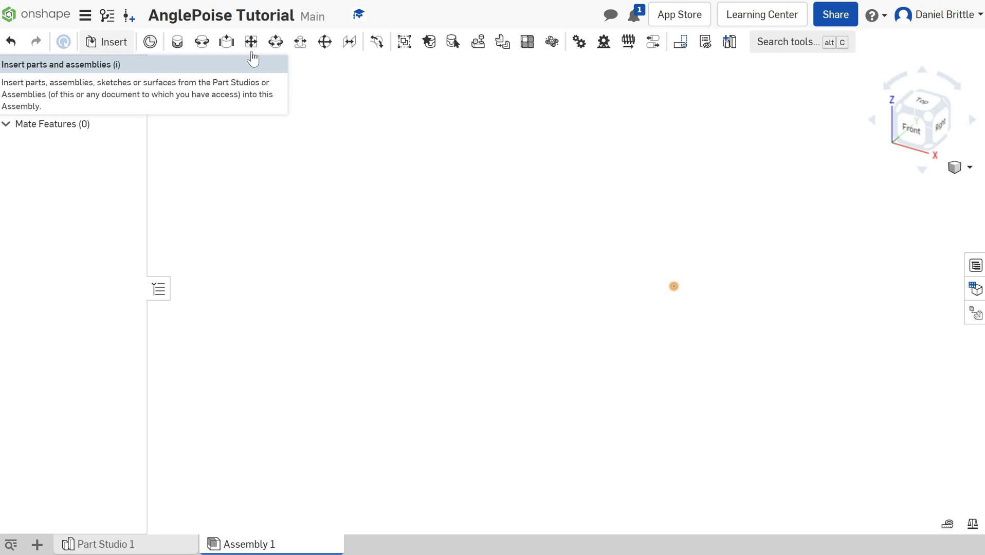
key("i")
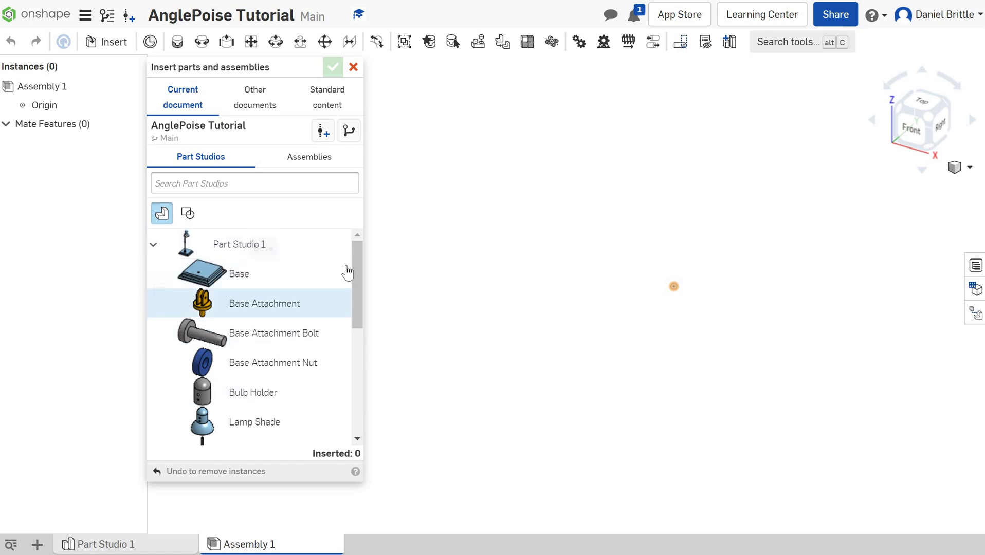
left_click(286, 272)
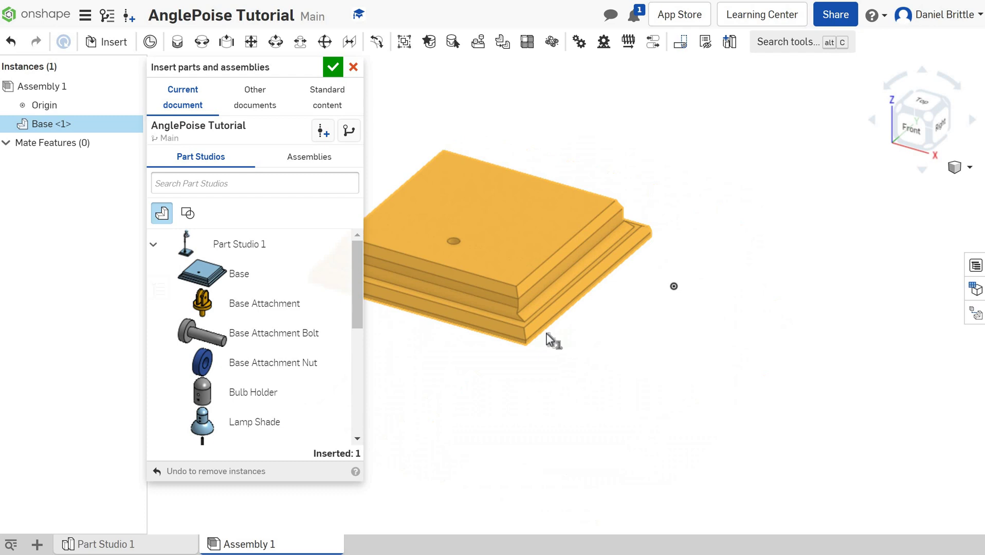
left_click(614, 298)
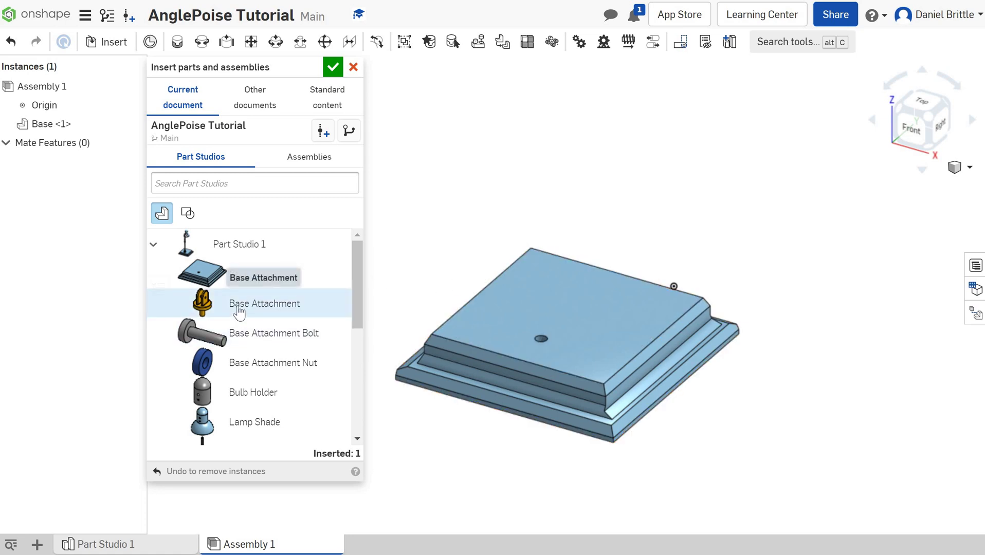
left_click(592, 219)
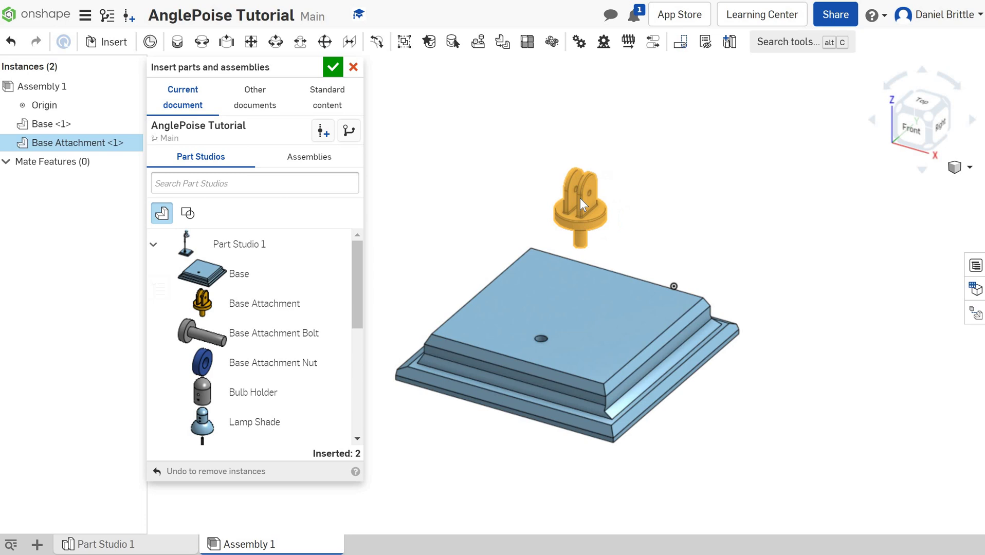
left_click(332, 68)
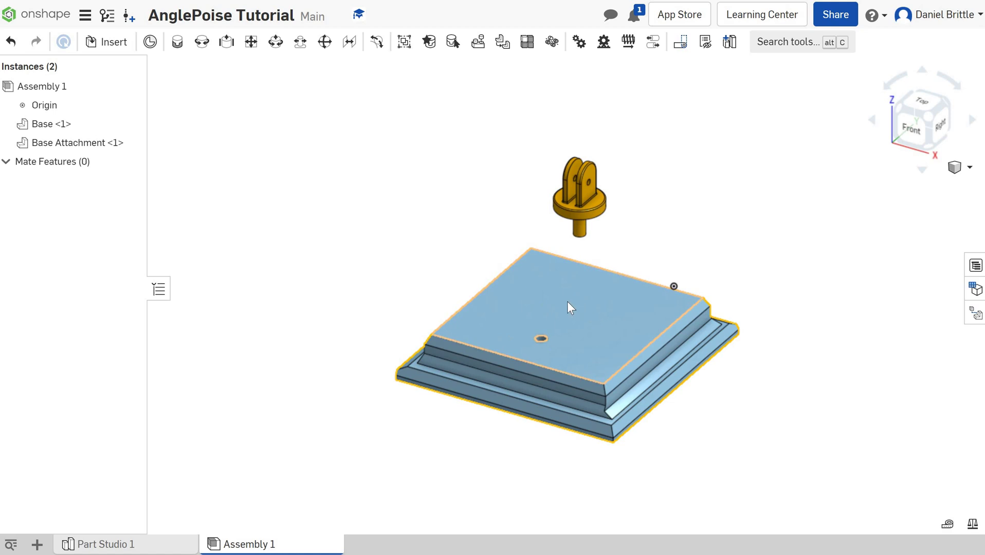
Drag the Base lower in the scene and fix it in place.
left_click(636, 308)
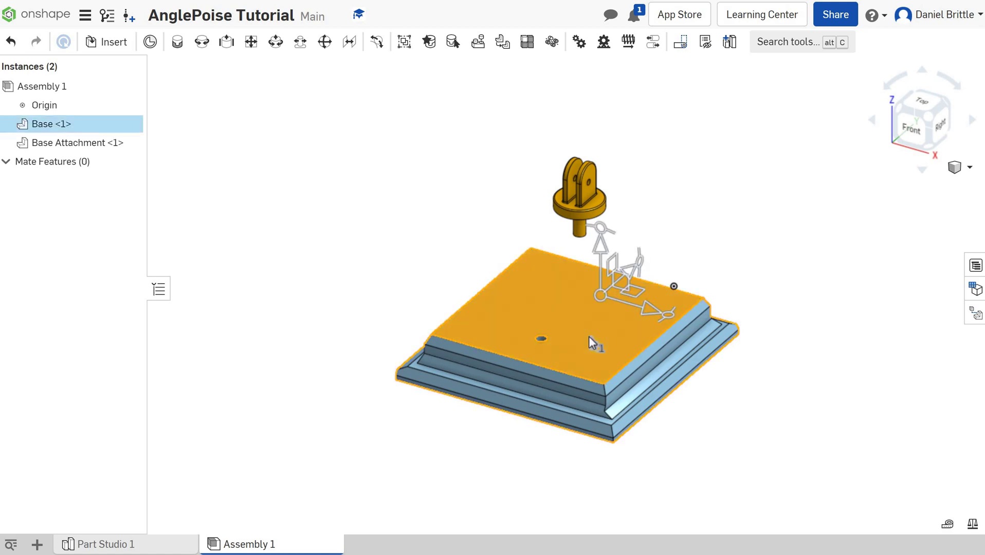
left_click_drag(467, 360, 447, 265)
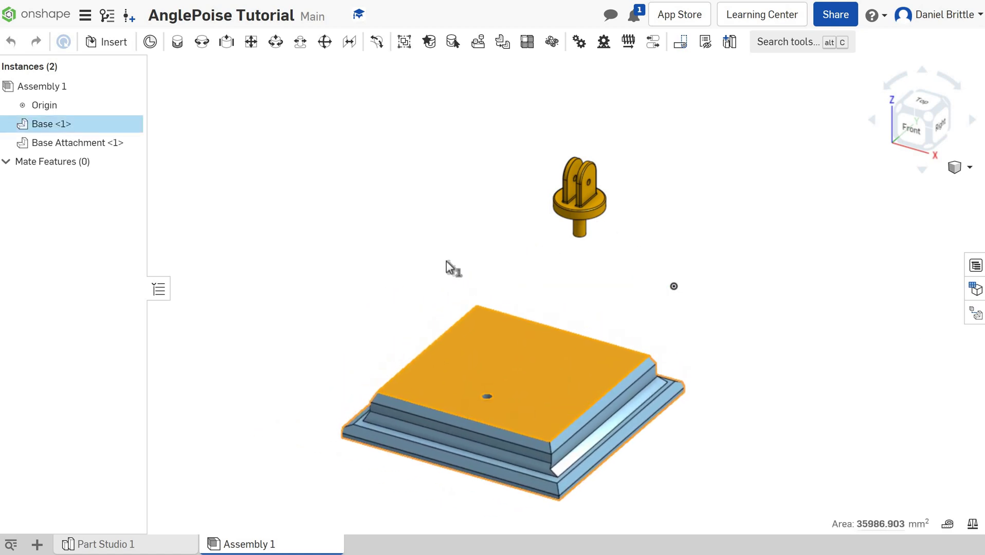
right_click(508, 364)
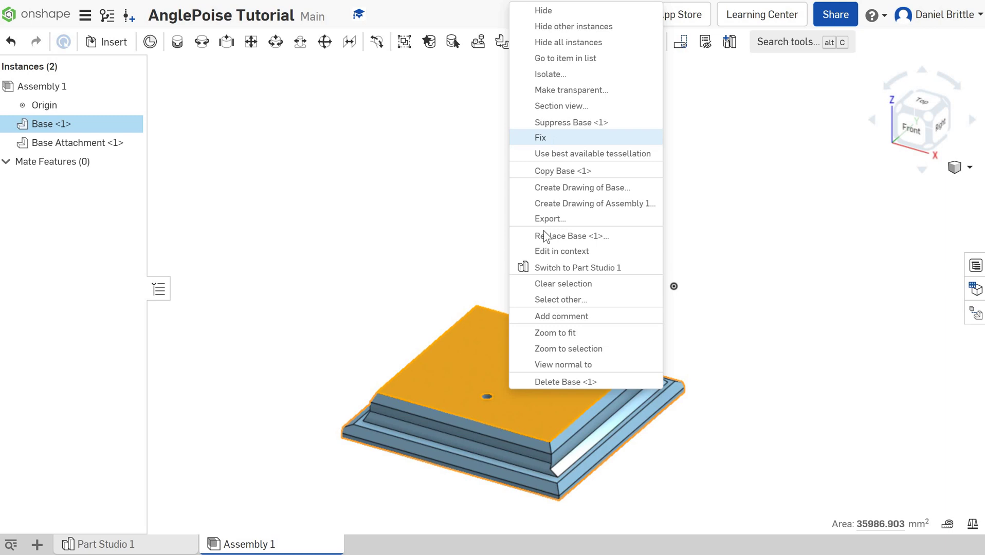
left_click(541, 138)
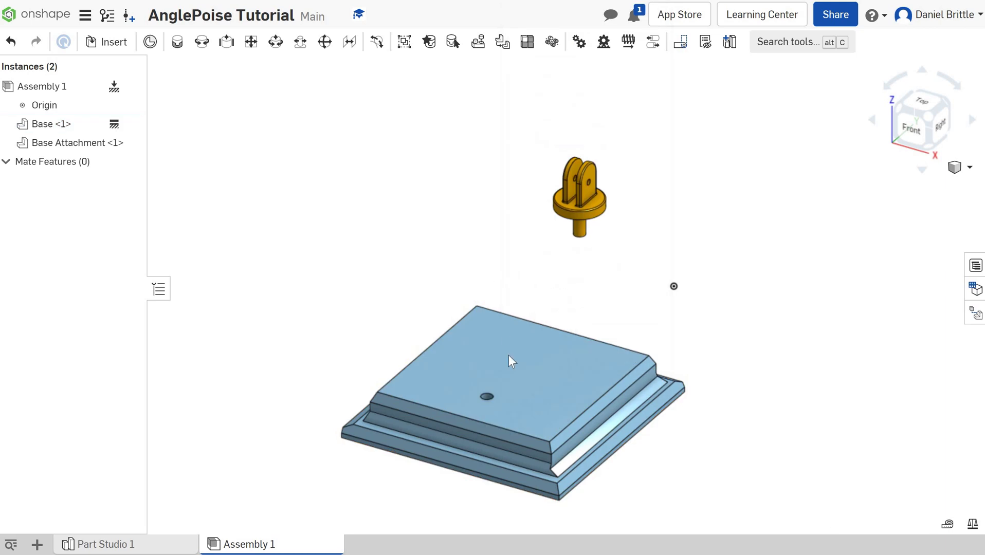
Start a revolute mate on the connector at the bottom of the attachment's shaft.
left_click(201, 45)
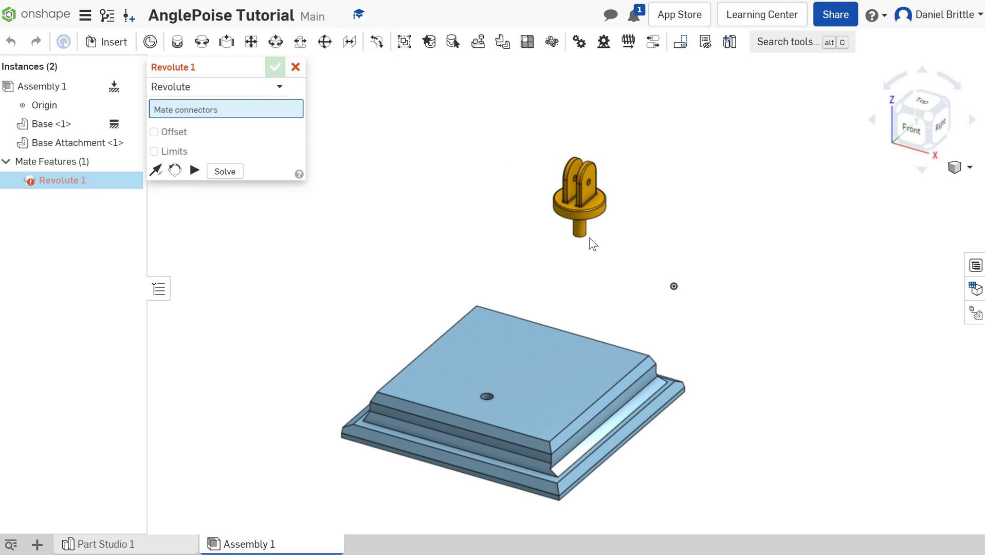
right_click_drag(592, 256, 613, 319)
scroll(632, 319, "up", 8)
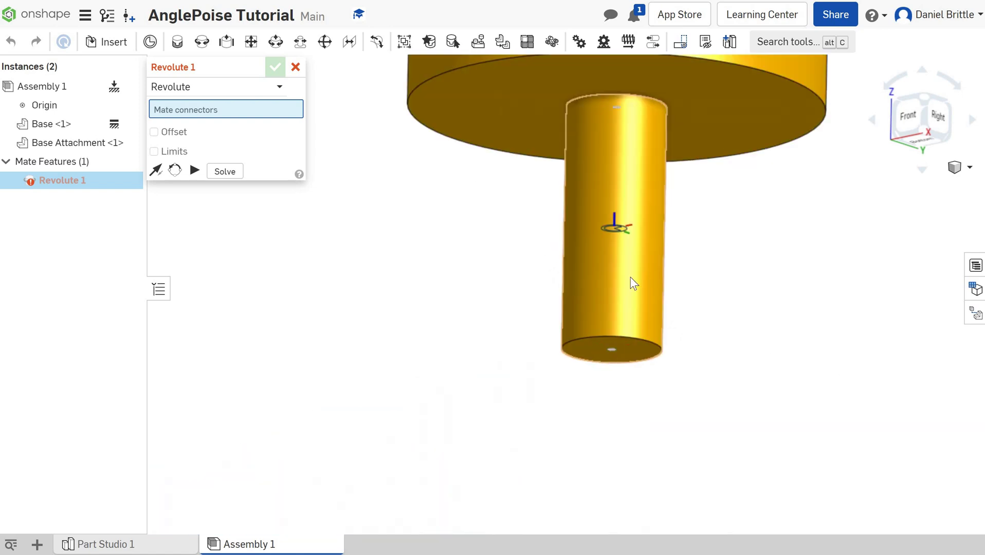
left_click(613, 352)
Pick the connector in the base's hole and confirm the mate as Revolute 1.
scroll(591, 354, "down", 5)
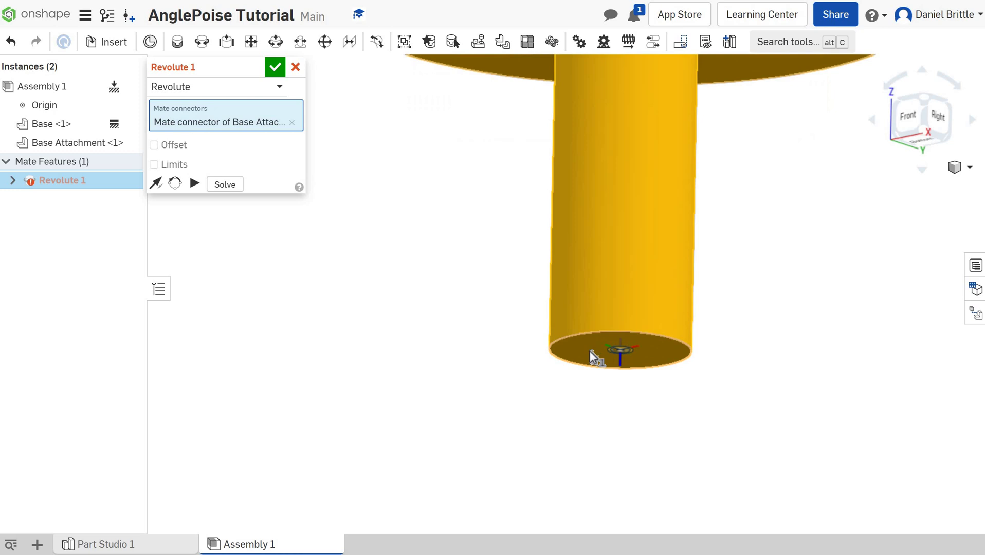
scroll(496, 416, "down", 3)
right_click_drag(503, 446, 441, 477)
scroll(441, 480, "up", 6)
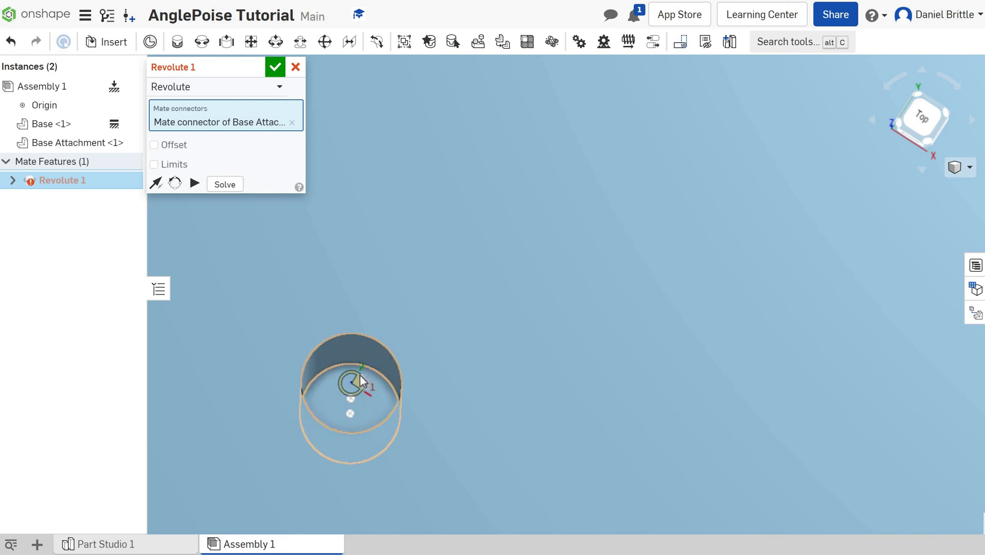
left_click(353, 419)
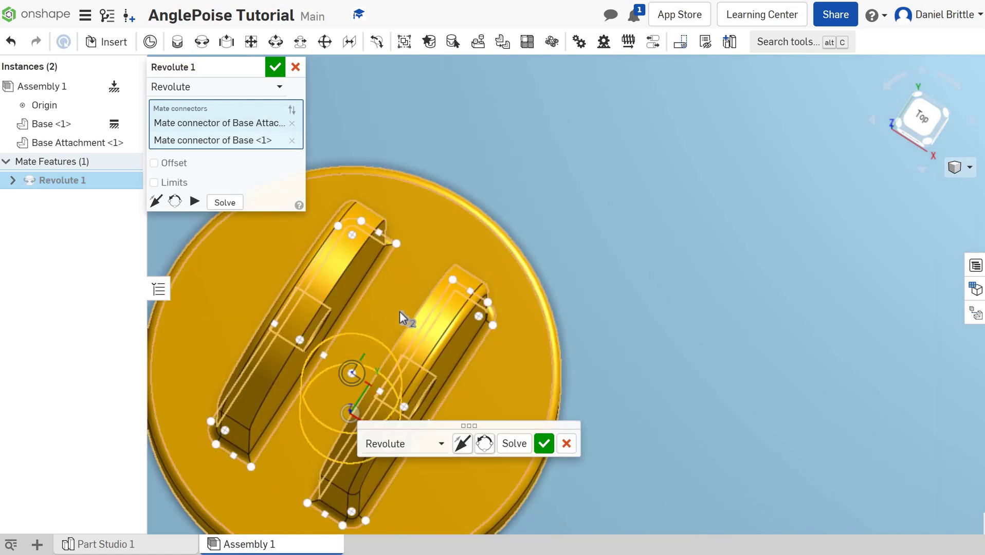
scroll(437, 304, "down", 5)
right_click_drag(467, 289, 528, 269)
scroll(389, 275, "up", 2)
scroll(324, 246, "down", 5)
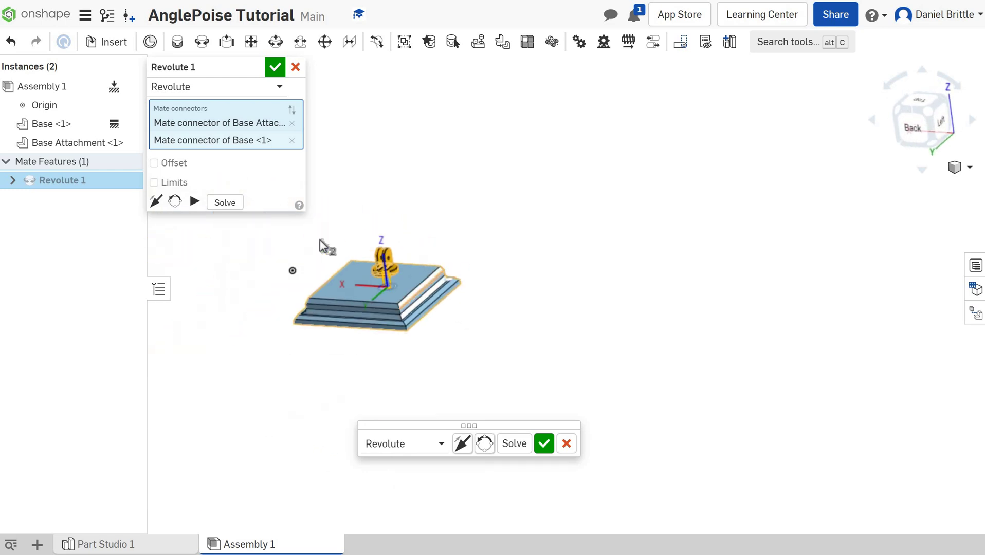
scroll(354, 276, "up", 2)
scroll(354, 276, "up", 3)
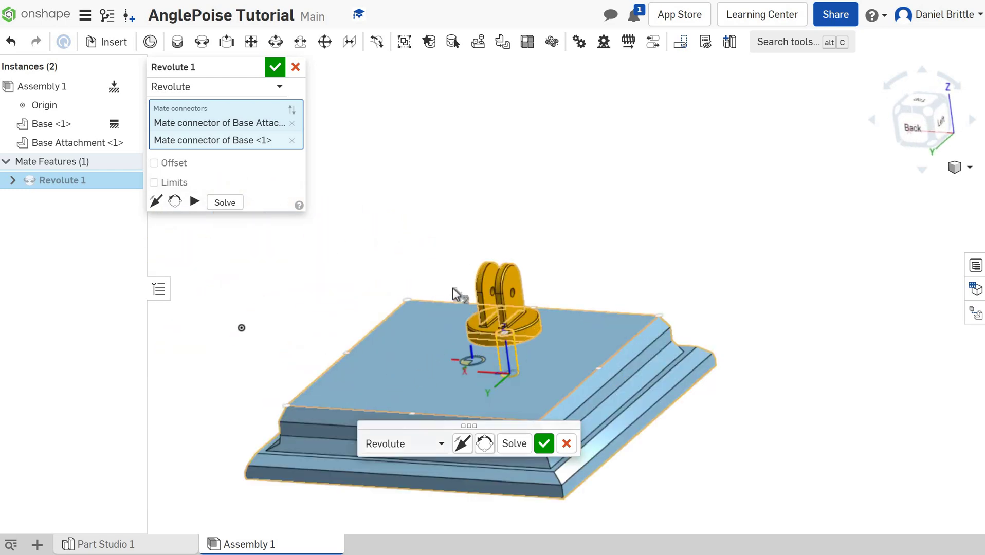
right_click_drag(455, 295, 494, 386)
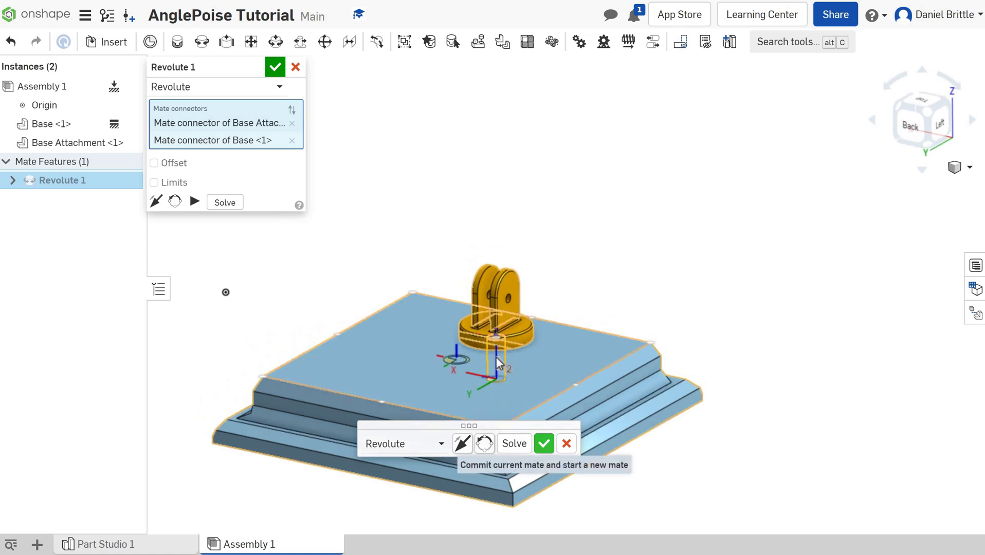
left_click(275, 67)
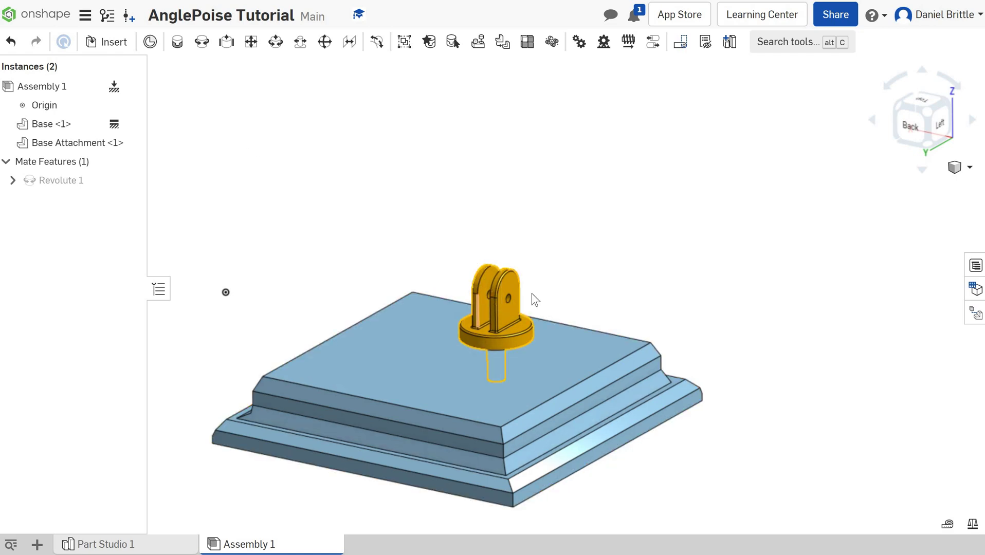
Edit Revolute 1 to limit rotation from -45° to 45°, preview it, and save.
left_click_drag(534, 301, 247, 234)
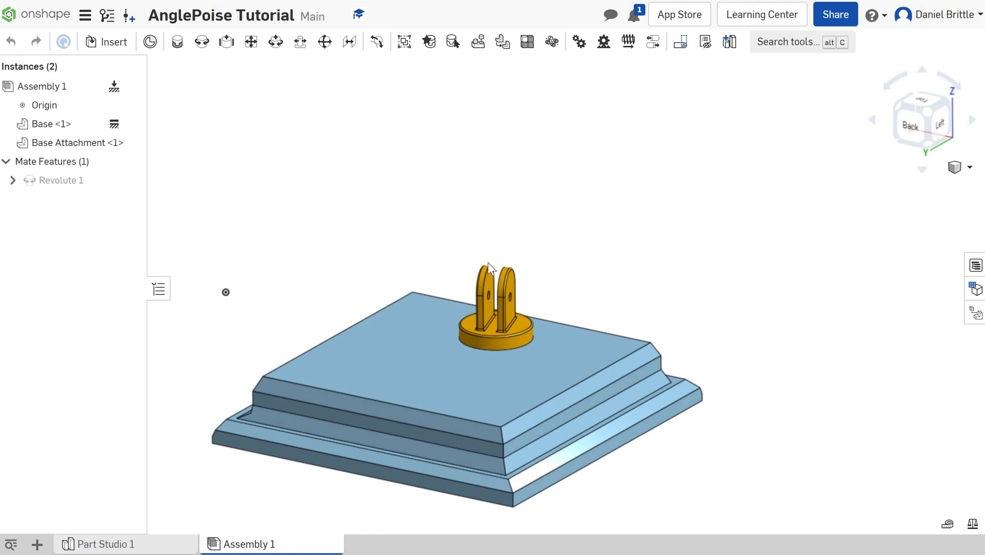
right_click(72, 180)
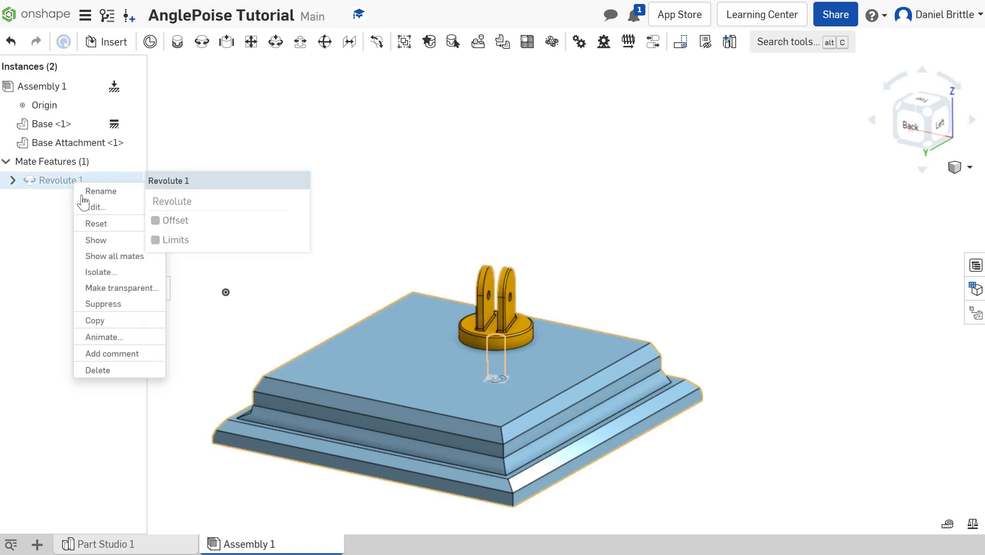
left_click(95, 206)
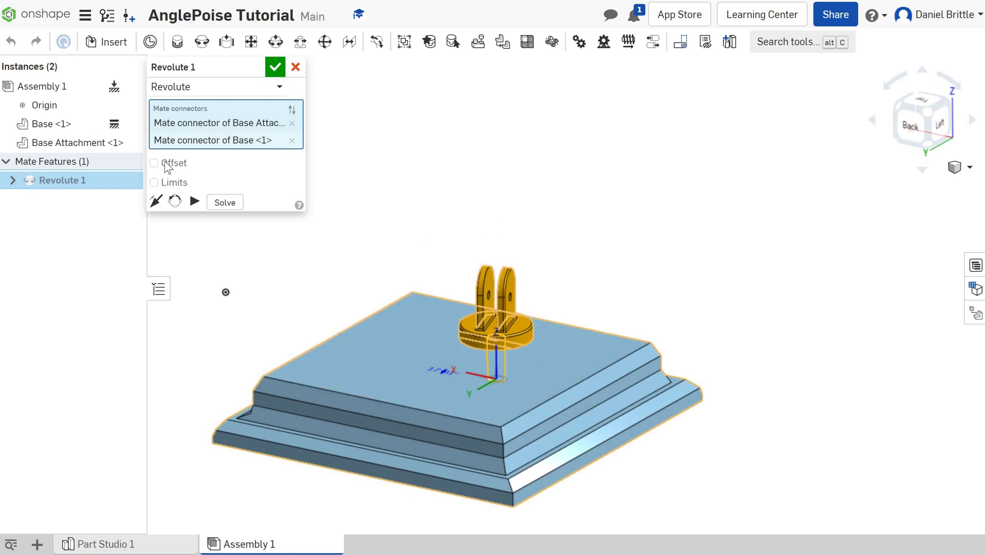
left_click(154, 183)
left_click(270, 203)
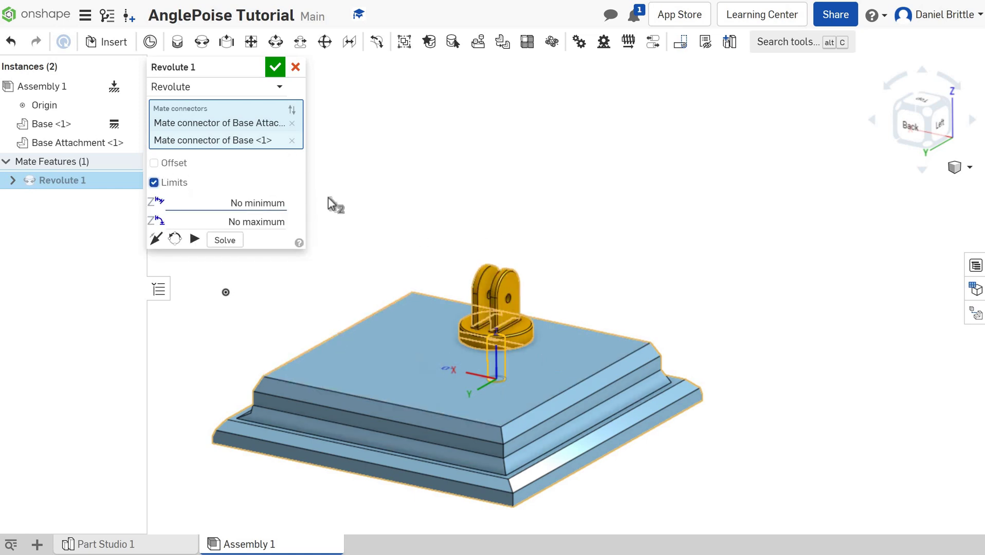
type("-45")
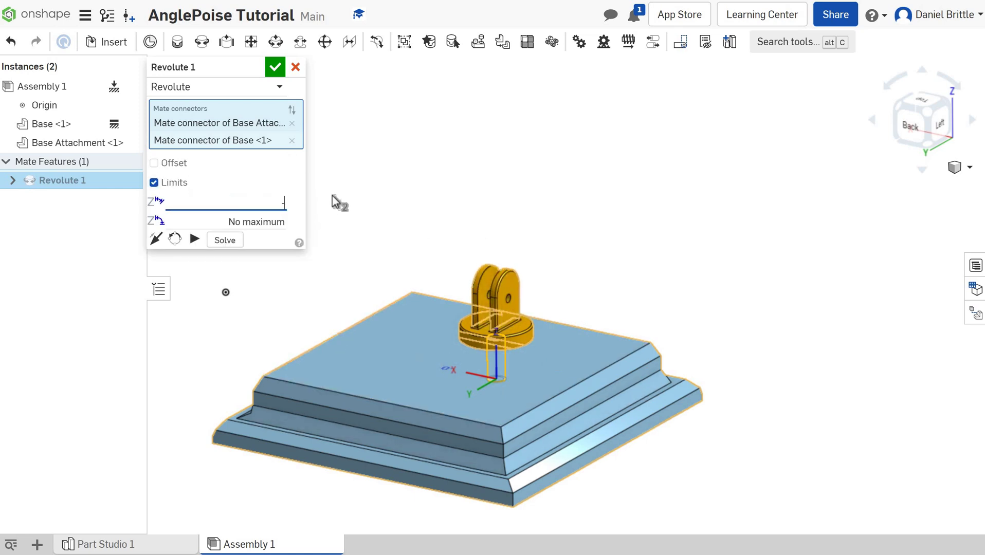
key("Tab")
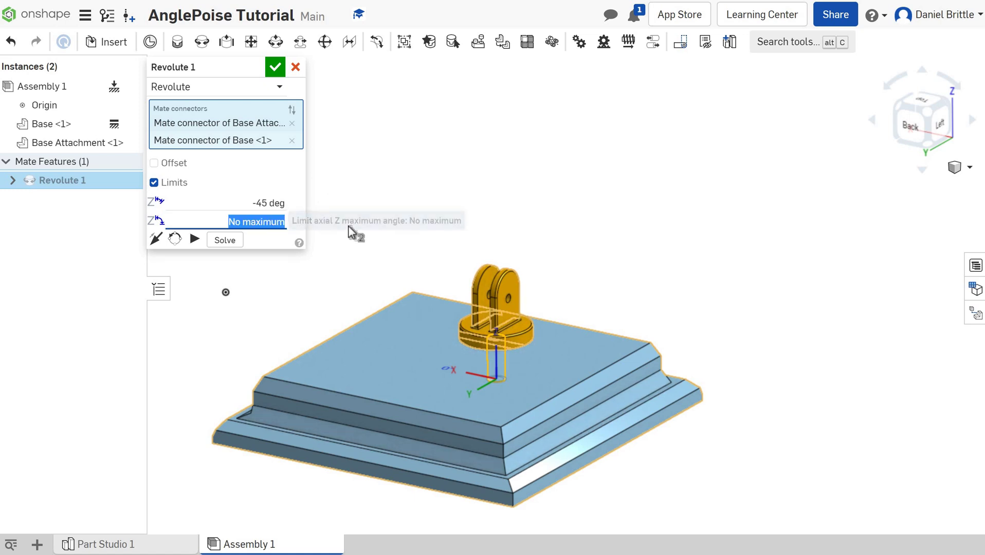
type("45")
key("Tab")
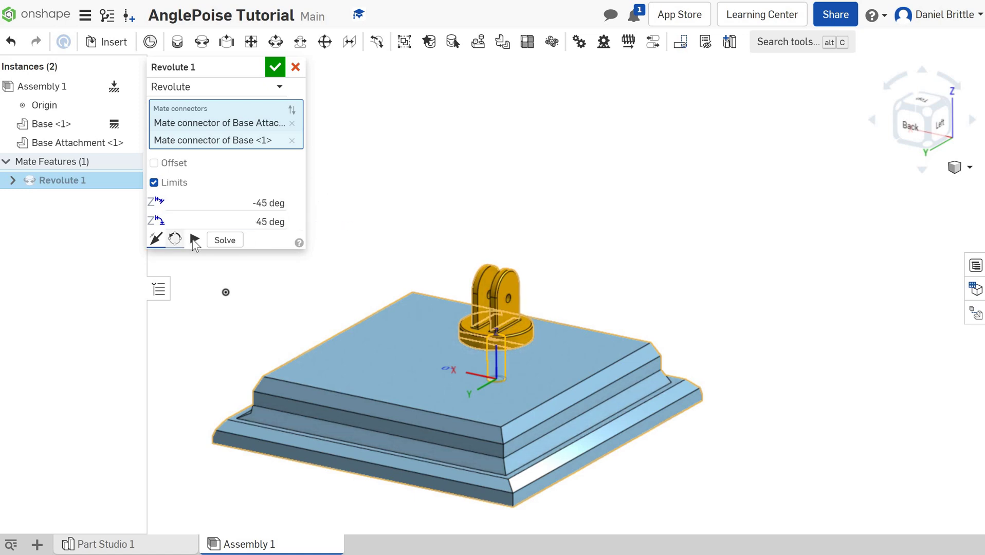
left_click(194, 240)
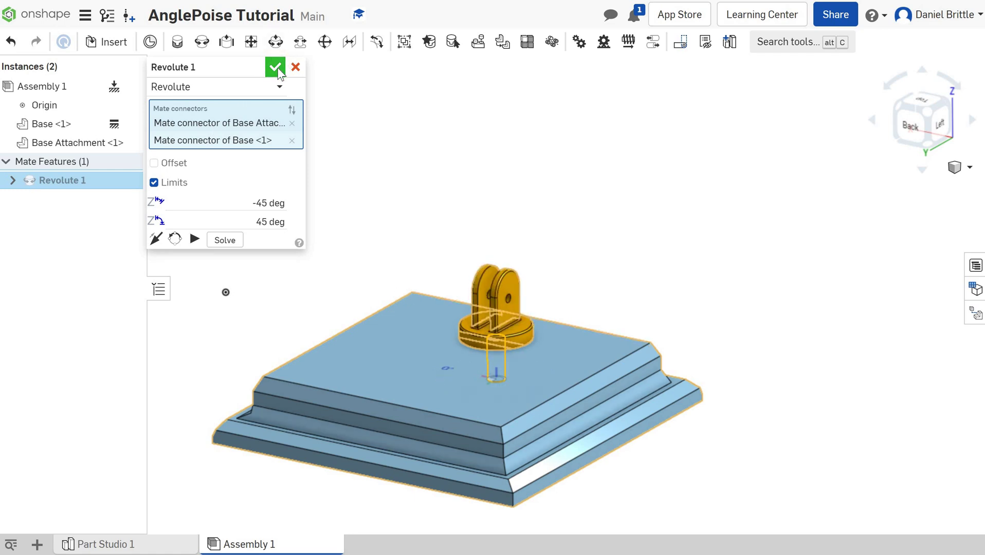
key("Return")
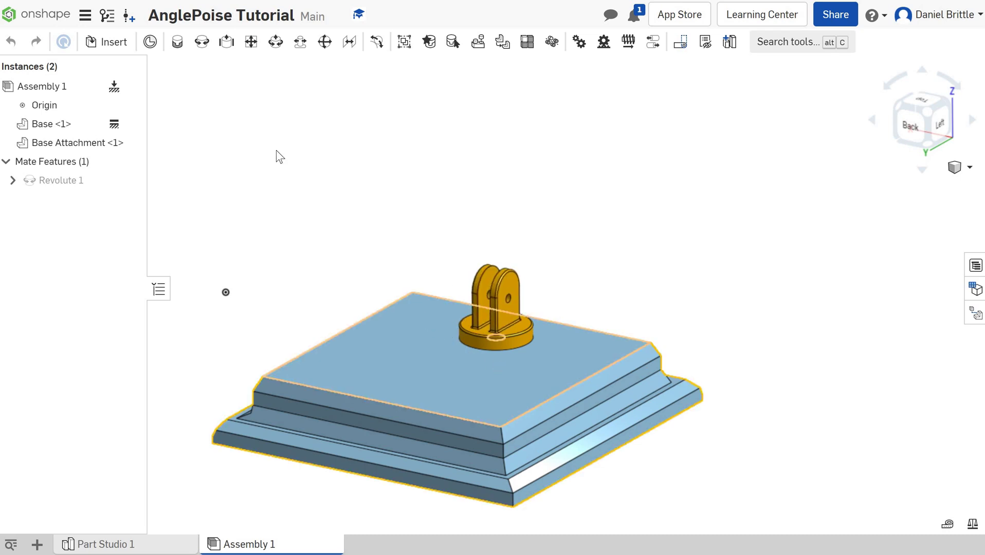
Insert the Lower Stand, Base Attachment Bolt and Base Attachment Nut into the assembly.
key("i")
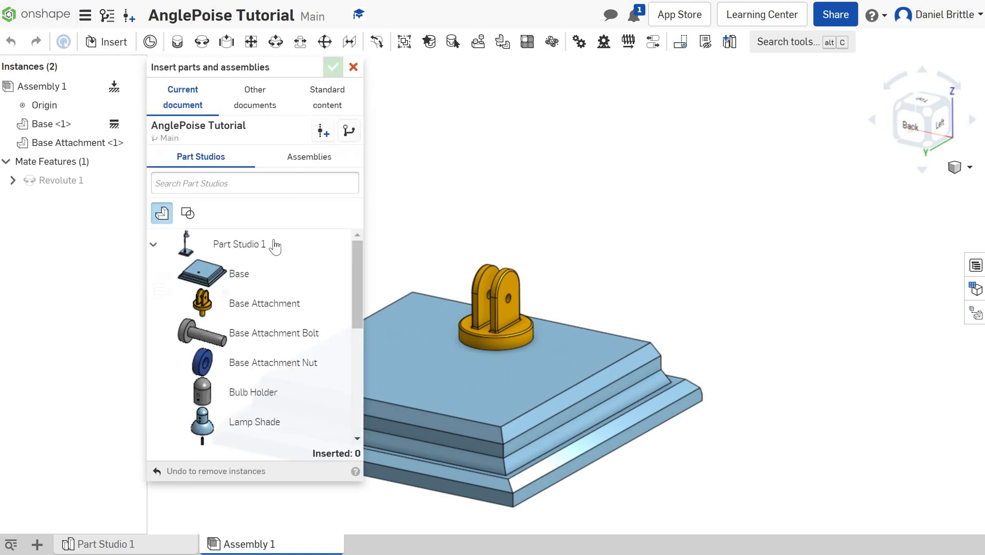
scroll(273, 278, "down", 2)
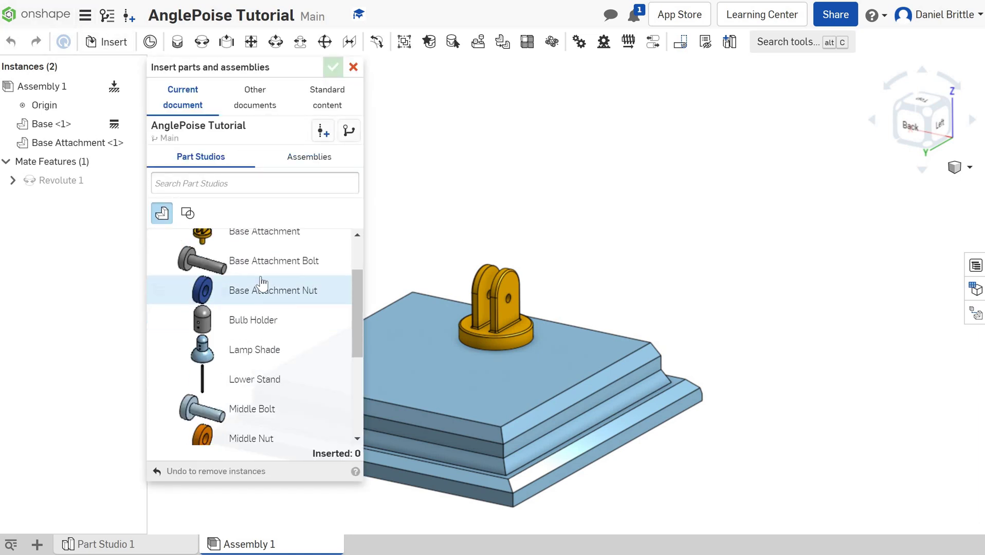
left_click(267, 379)
left_click(558, 198)
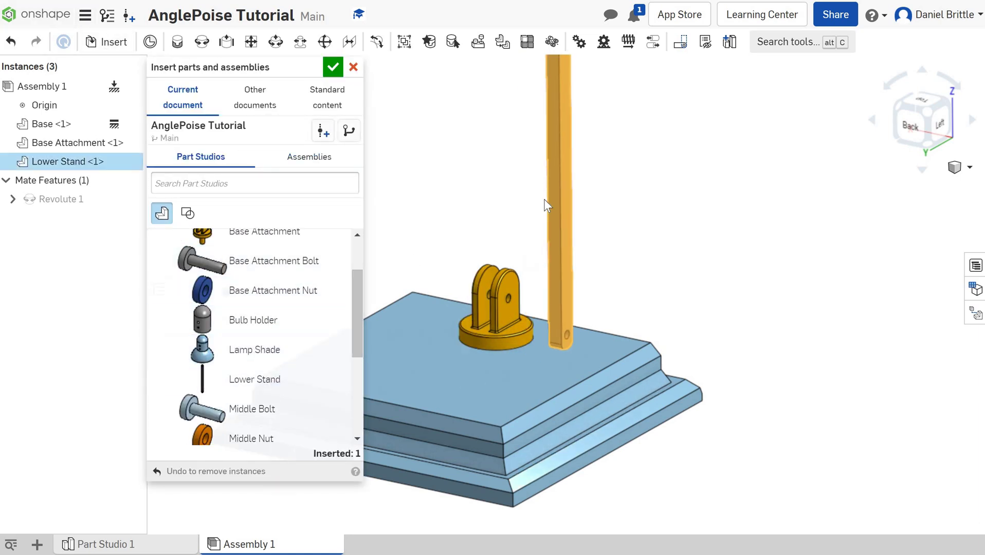
left_click(271, 268)
left_click(490, 208)
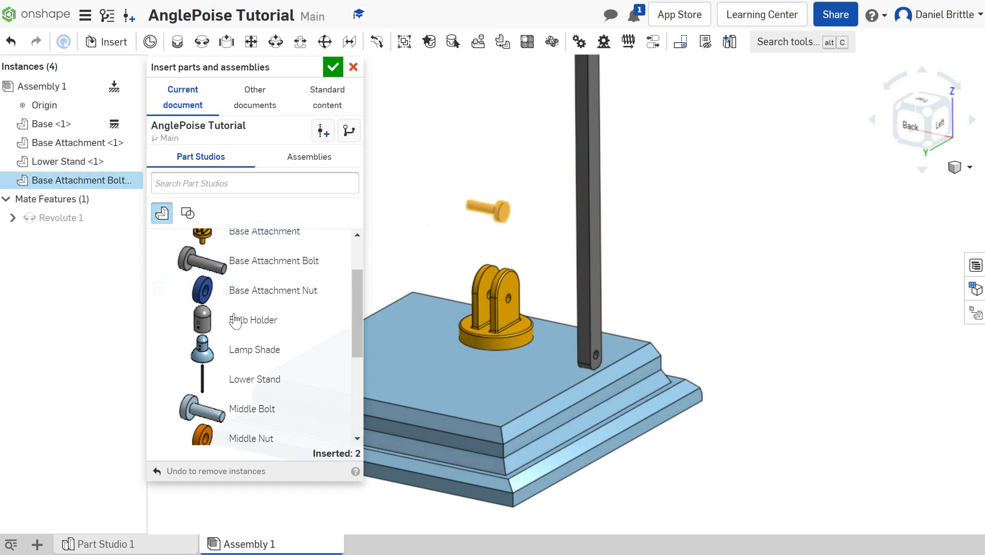
left_click(272, 290)
left_click(393, 215)
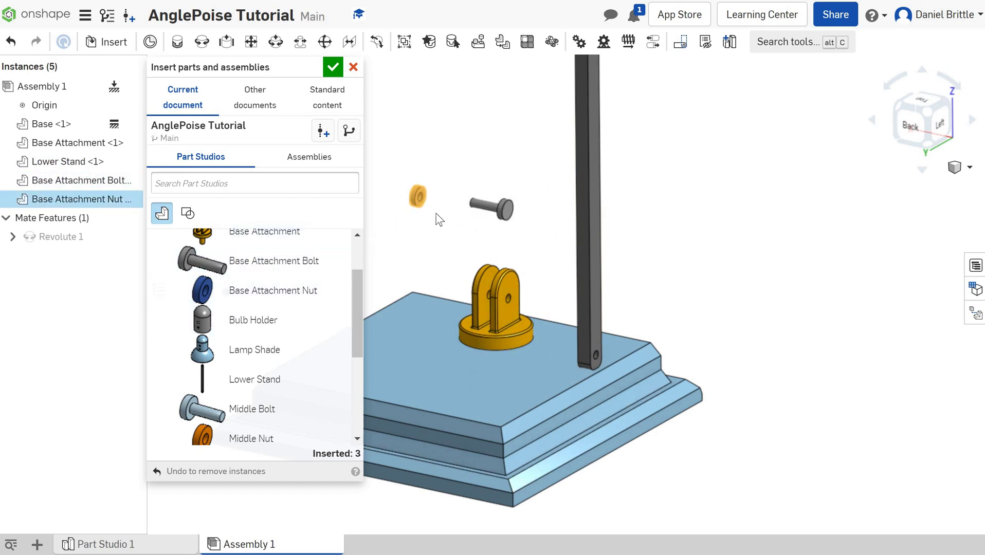
key("Escape")
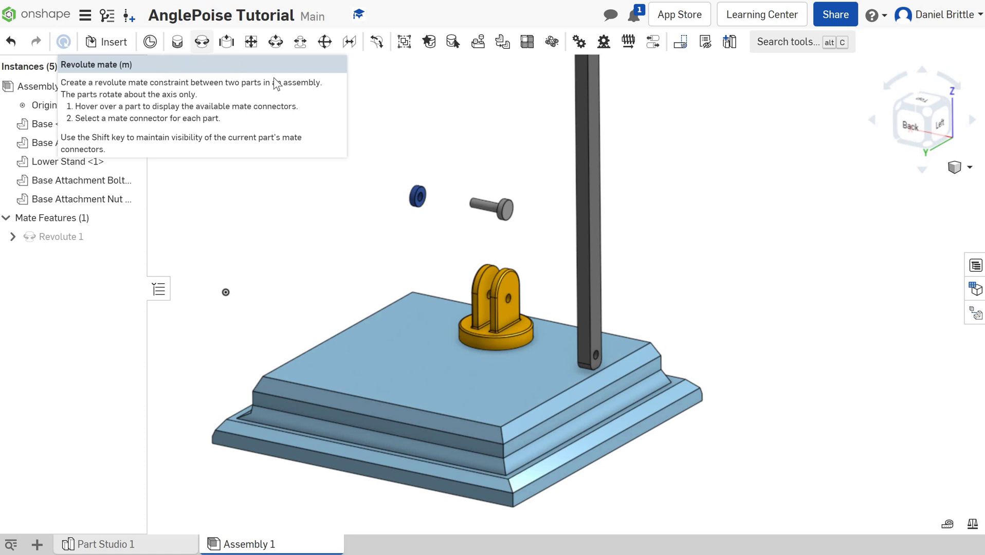
Revolute-mate the Lower Stand's bottom hole connector to the Base Attachment's pivot hole connector.
left_click(202, 44)
scroll(599, 359, "up", 5)
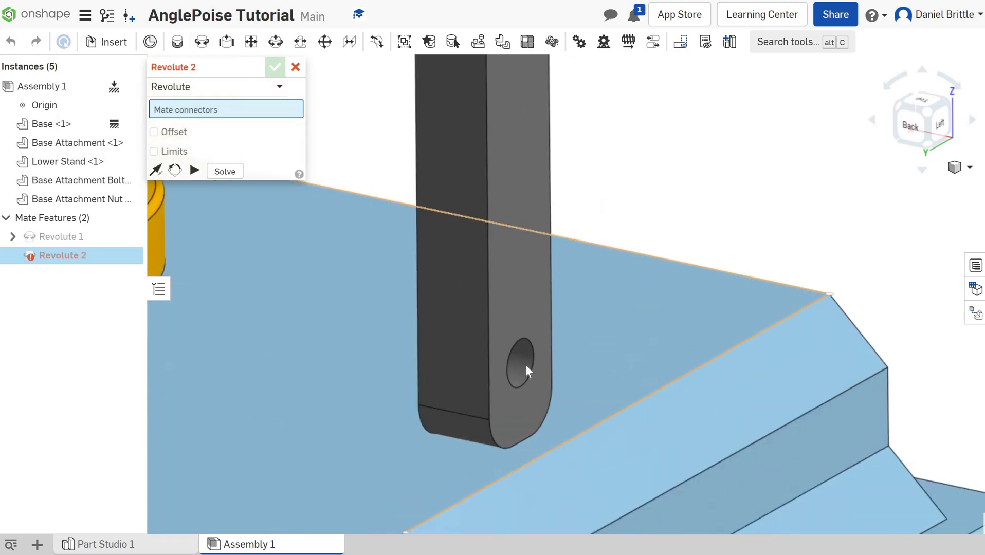
scroll(521, 362, "up", 5)
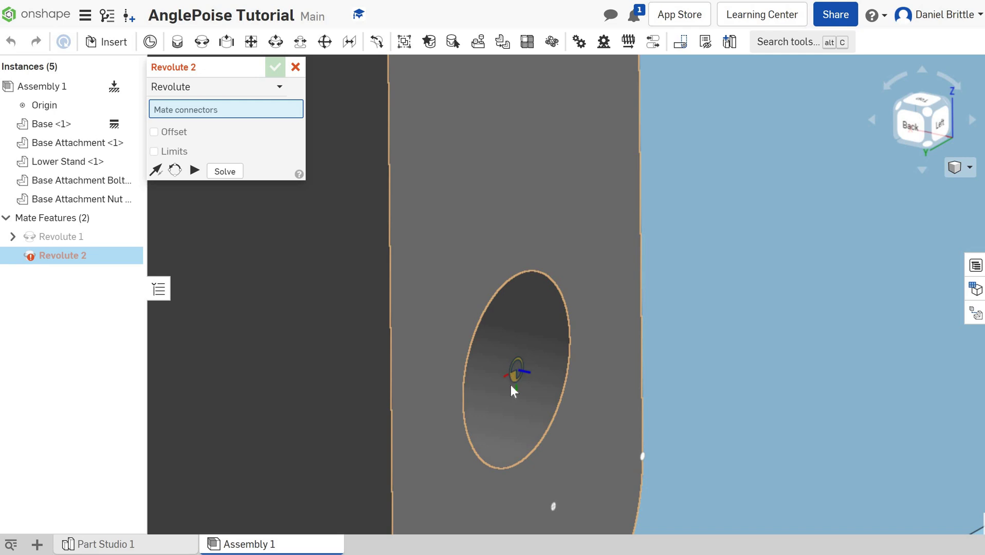
scroll(541, 344, "down", 5)
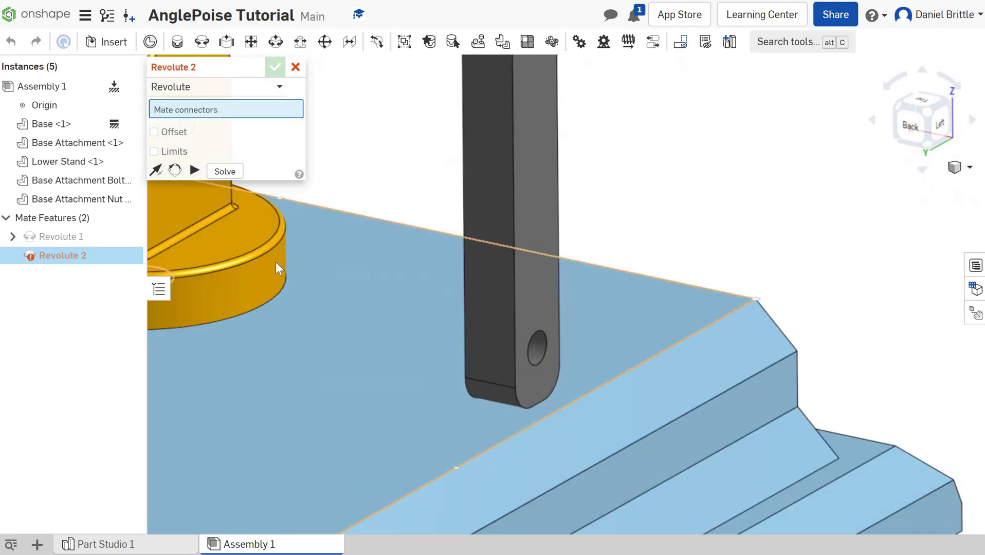
left_click(536, 348)
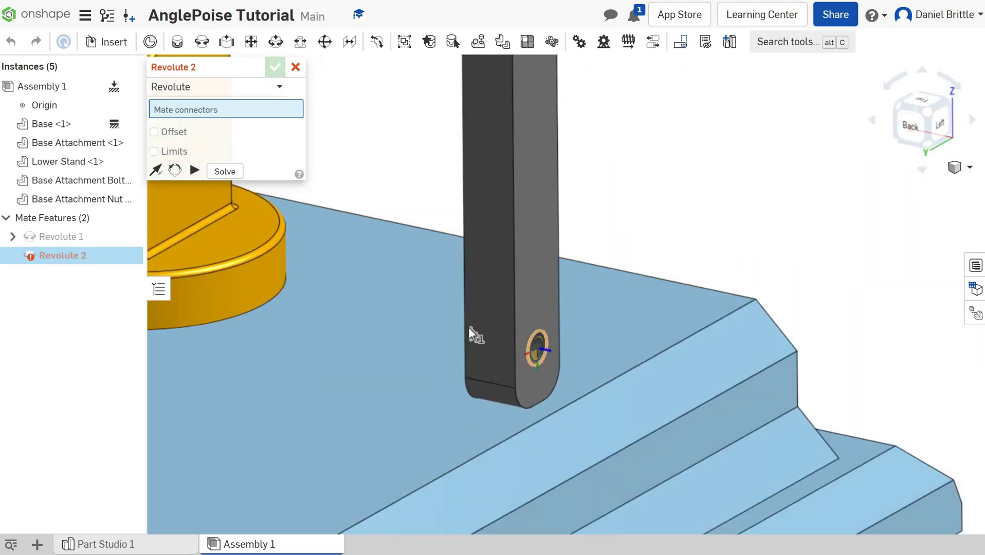
scroll(433, 303, "down", 5)
scroll(369, 266, "up", 5)
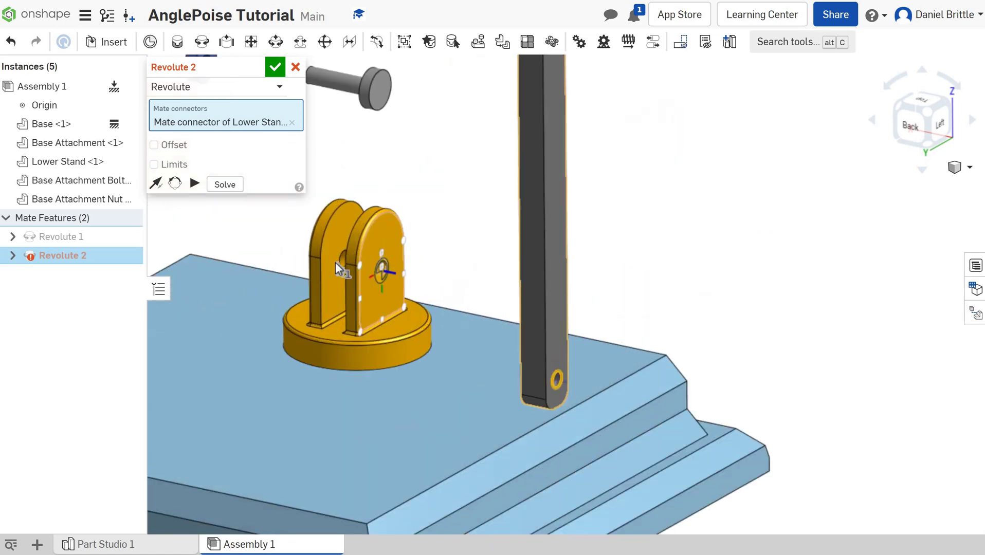
right_click_drag(369, 265, 370, 265)
scroll(396, 271, "up", 5)
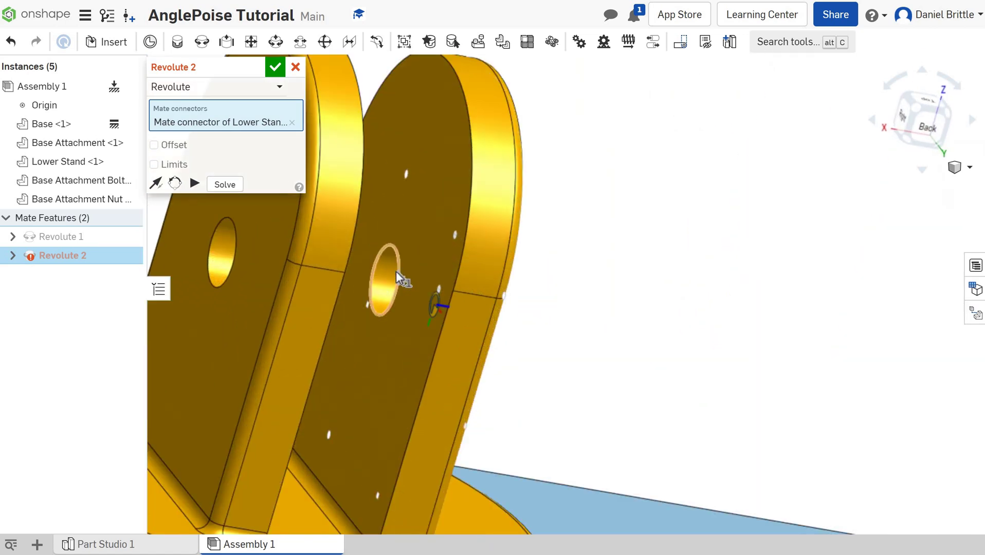
left_click(397, 292)
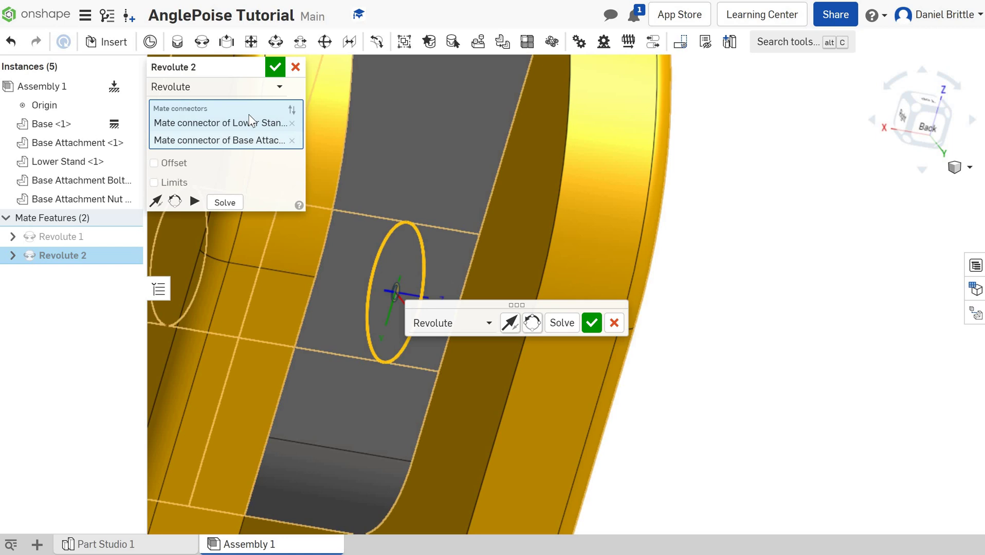
left_click(279, 73)
scroll(409, 236, "down", 5)
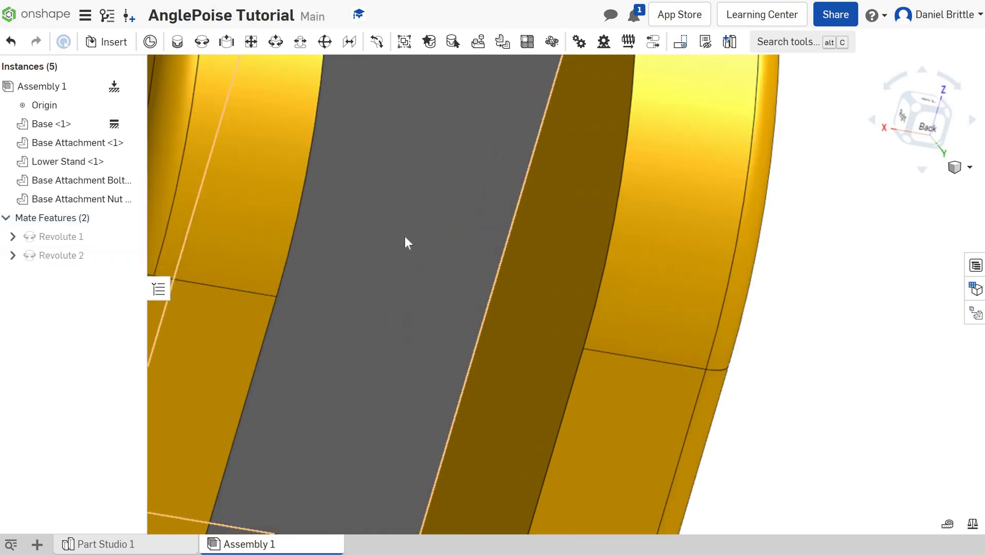
right_click_drag(442, 259, 438, 255)
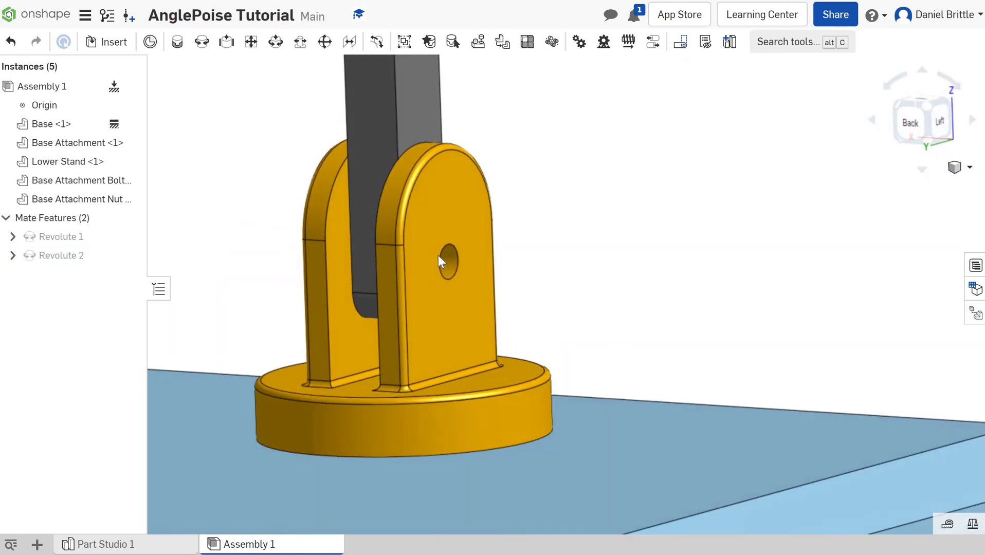
scroll(438, 254, "down", 6)
scroll(439, 177, "down", 6)
scroll(433, 193, "up", 4)
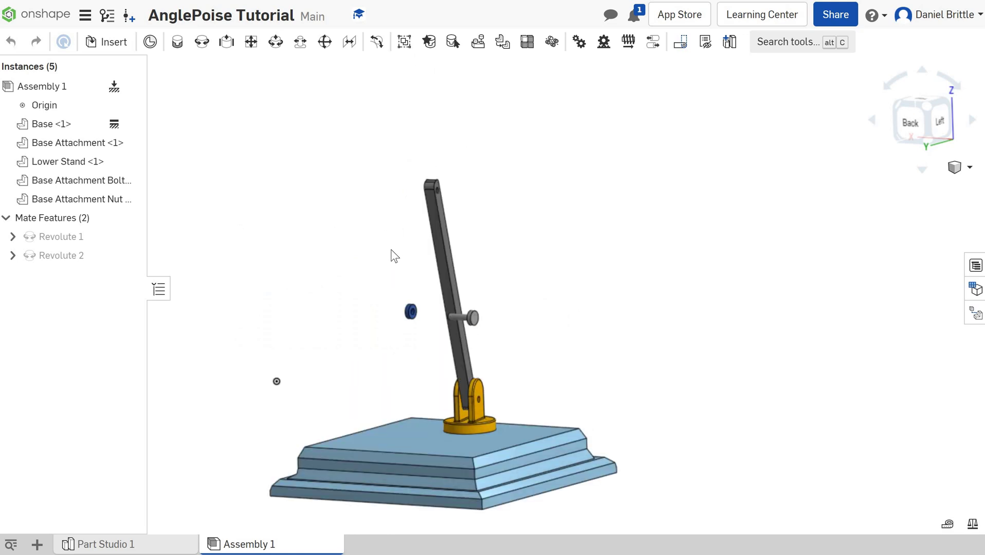
left_click_drag(391, 251, 481, 300)
scroll(480, 412, "up", 5)
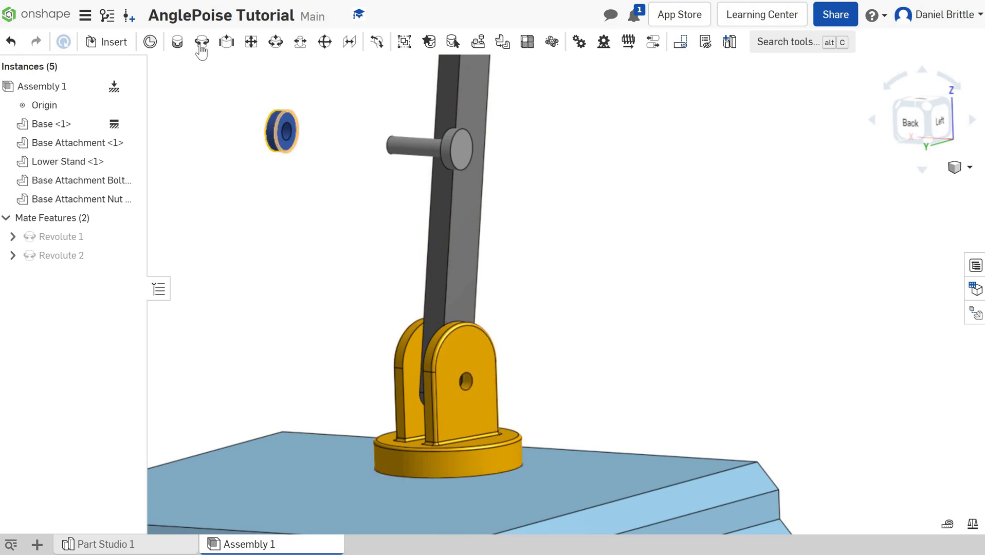
Start a fastened mate on the Base Attachment's pivot-hole connector.
left_click(176, 43)
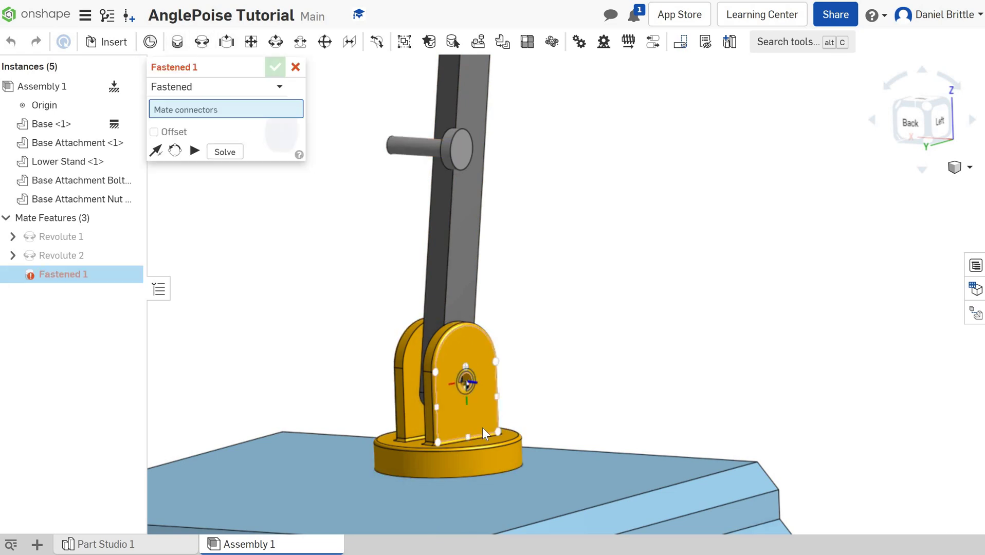
scroll(457, 394, "up", 5)
left_click(457, 395)
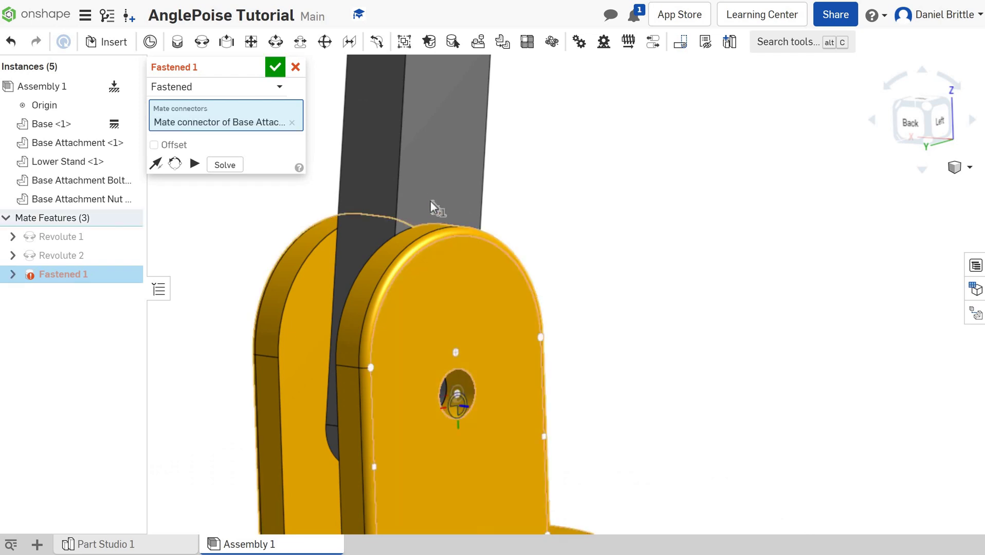
Pick the bolt hole's connector as the fastened mate's second point.
scroll(436, 215, "down", 5)
scroll(432, 154, "down", 3)
scroll(463, 188, "up", 5)
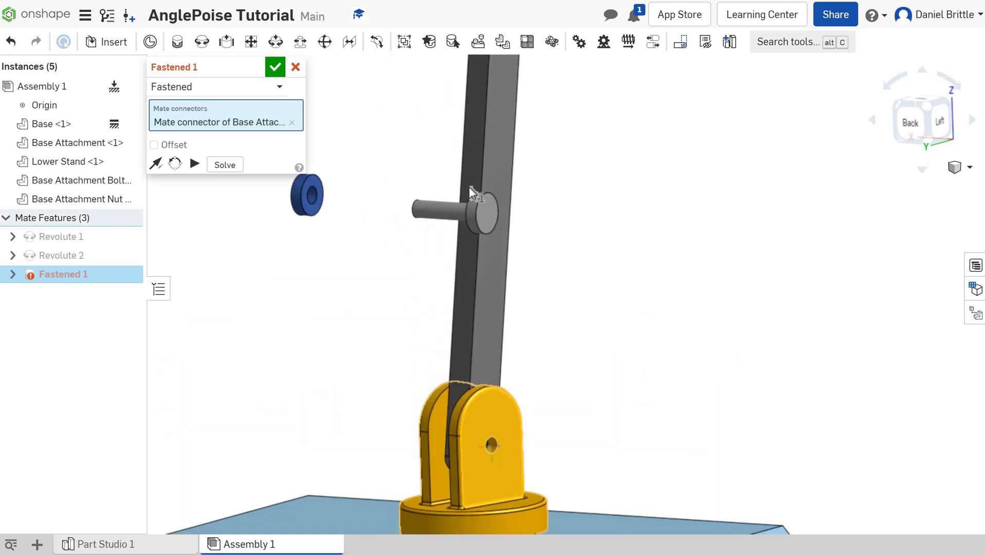
right_click_drag(469, 187, 618, 181)
scroll(479, 229, "up", 5)
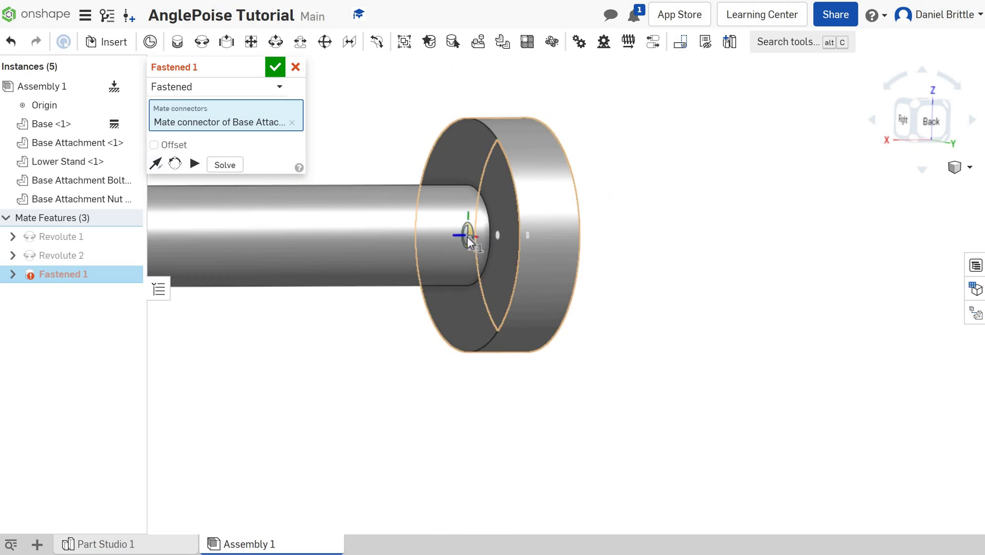
left_click(467, 236)
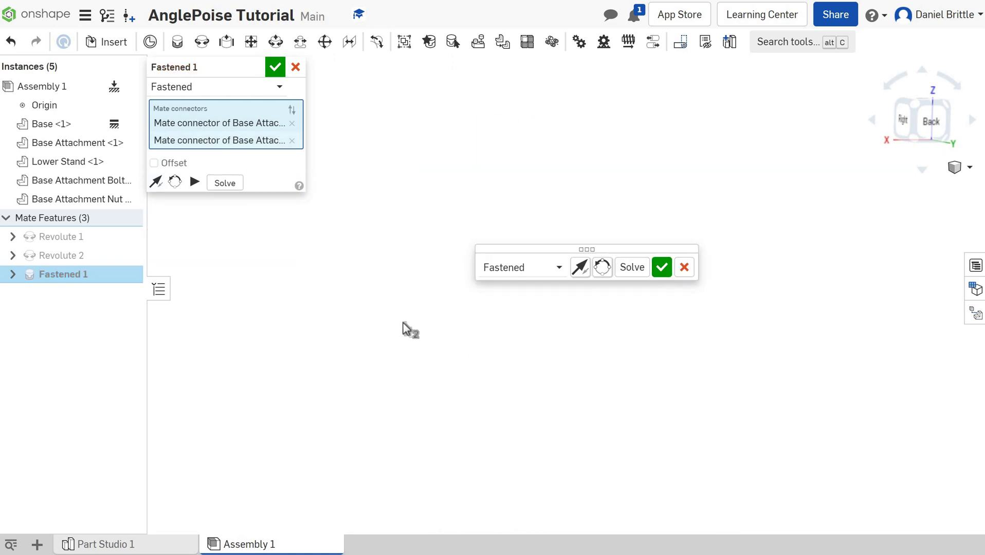
scroll(409, 329, "down", 6)
scroll(375, 313, "up", 4)
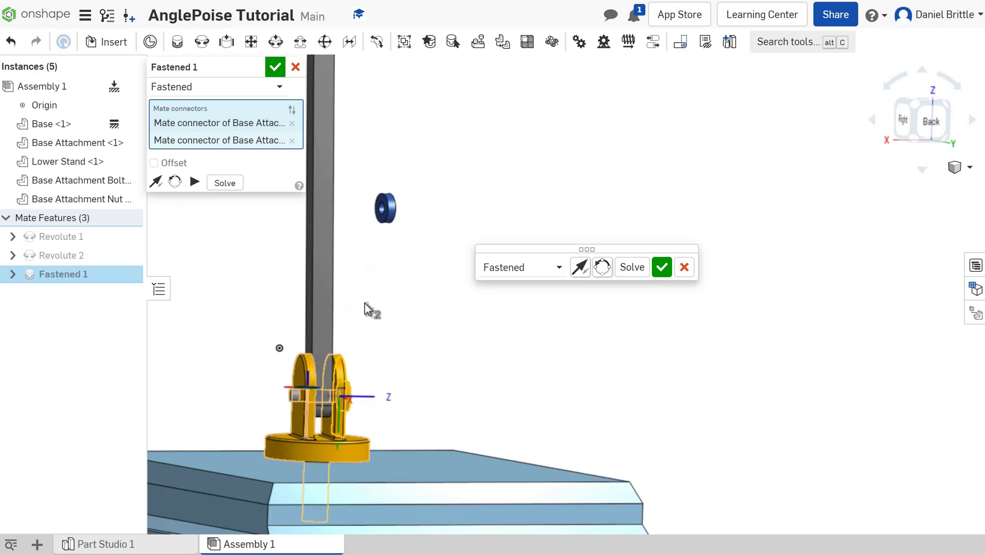
scroll(395, 146, "up", 2)
scroll(395, 154, "up", 3)
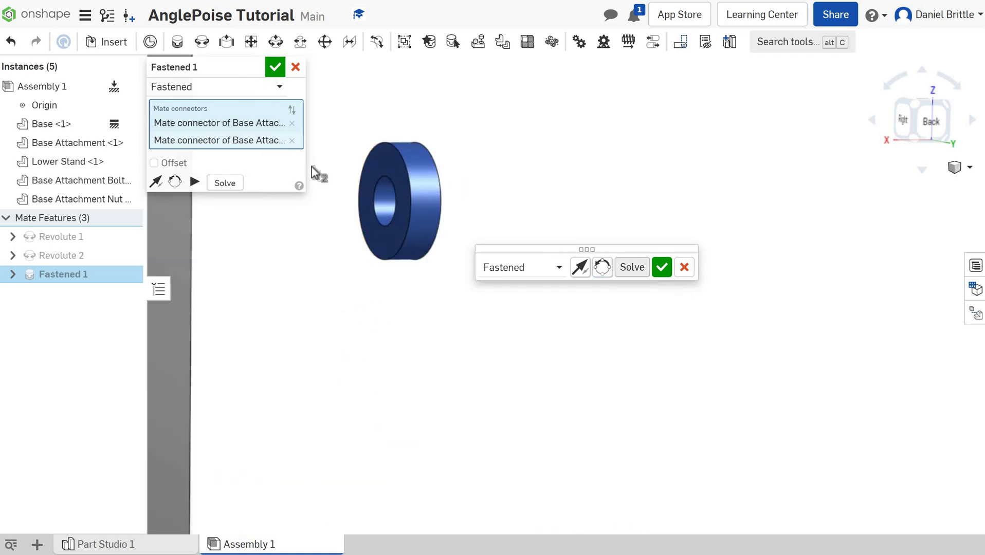
Commit Fastened 1, then fasten the nut's centre to the bolt end as Fastened 2.
left_click(276, 68)
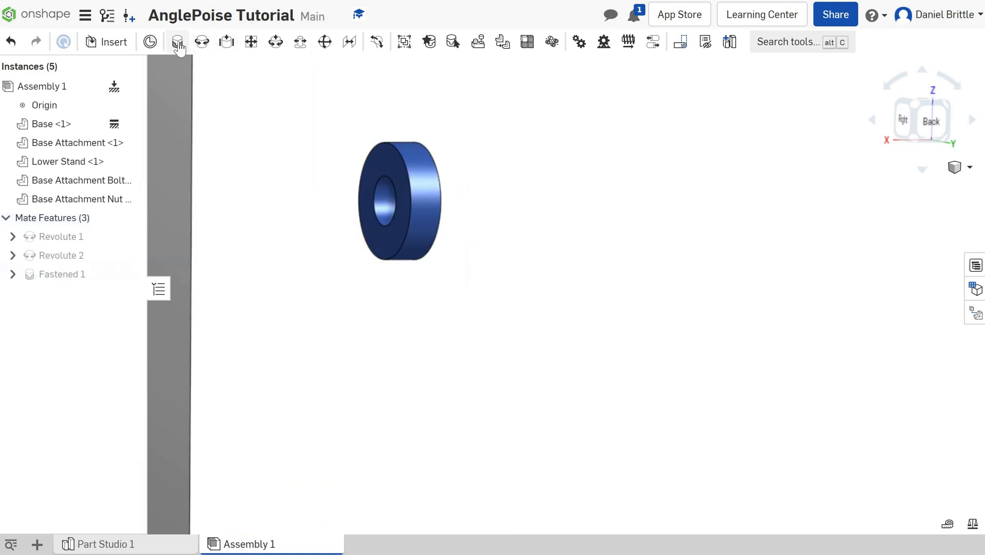
key("f")
scroll(403, 206, "up", 3)
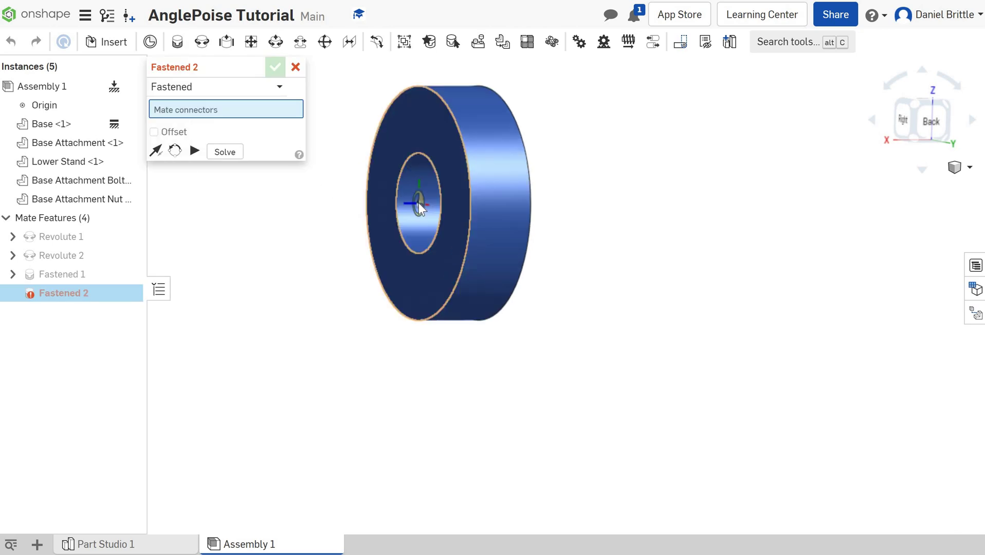
scroll(419, 238, "down", 10)
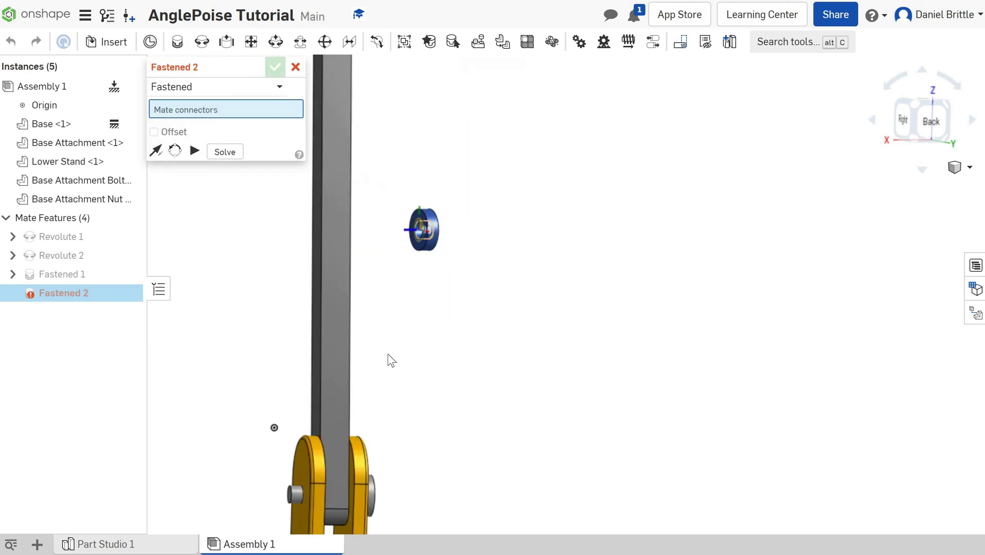
scroll(409, 222, "up", 2)
scroll(429, 220, "up", 5)
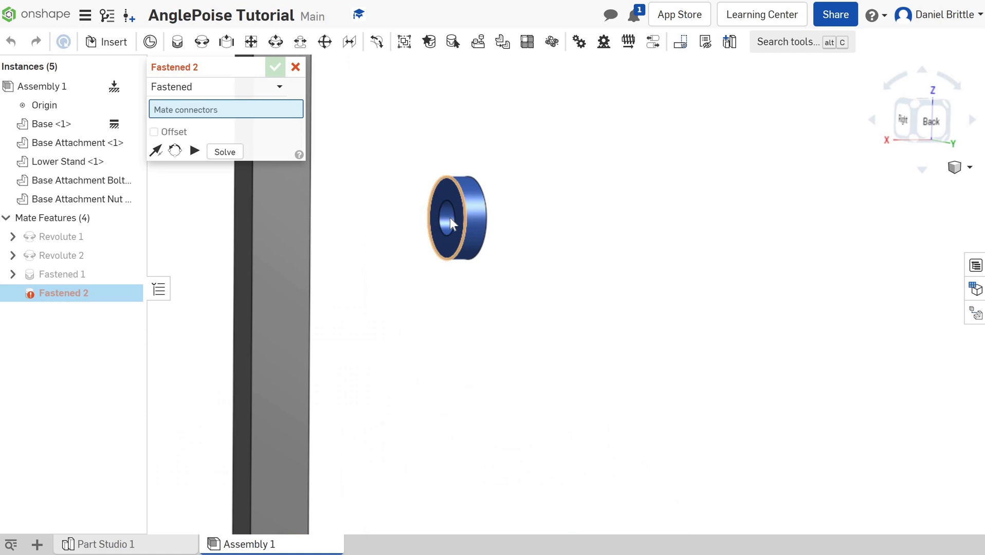
left_click(453, 221)
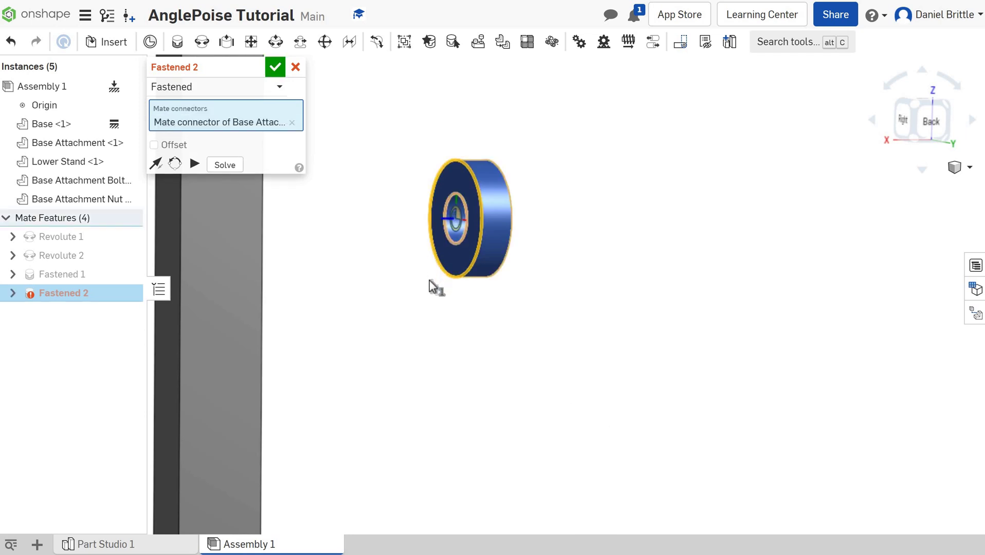
scroll(435, 280, "down", 5)
scroll(389, 363, "up", 6)
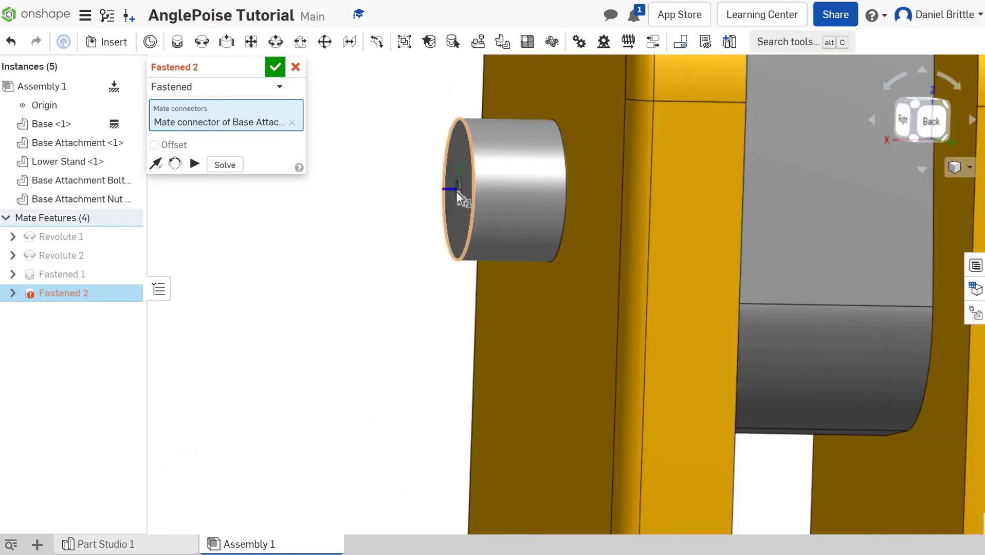
left_click(456, 191)
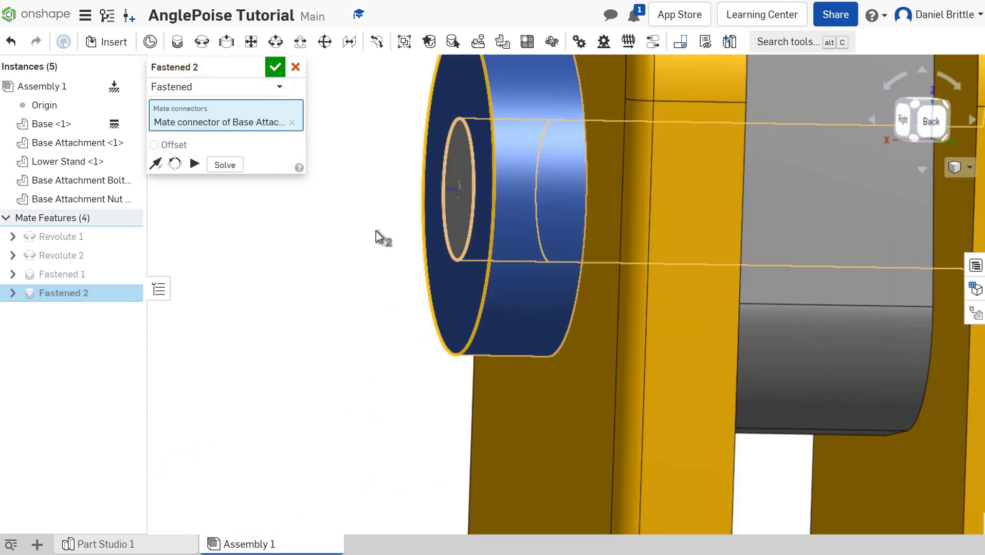
left_click(276, 69)
Insert Upper Stand 1 and Upper Stand 2 from Part Studio 1 into the assembly.
scroll(491, 247, "down", 6)
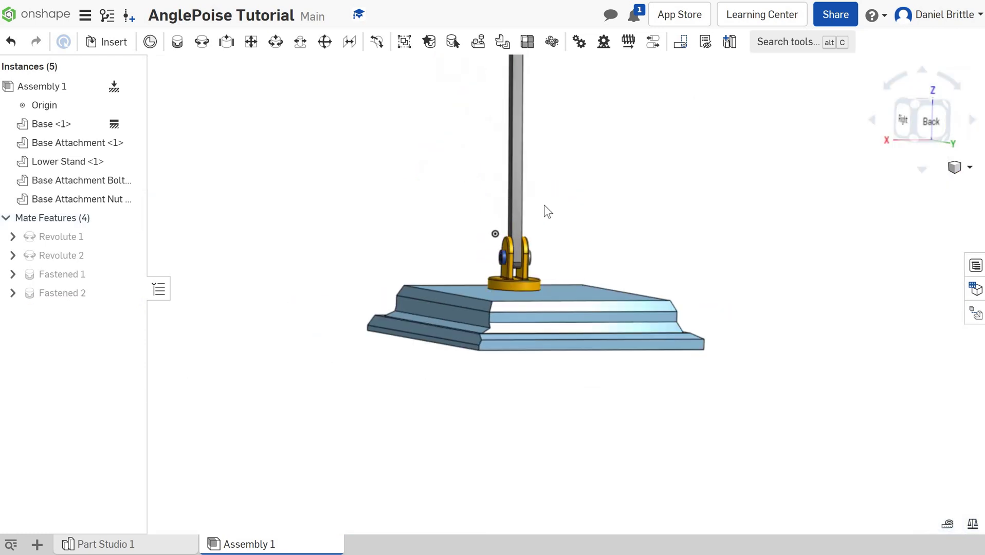
right_click_drag(547, 211, 539, 242)
scroll(557, 229, "up", 3)
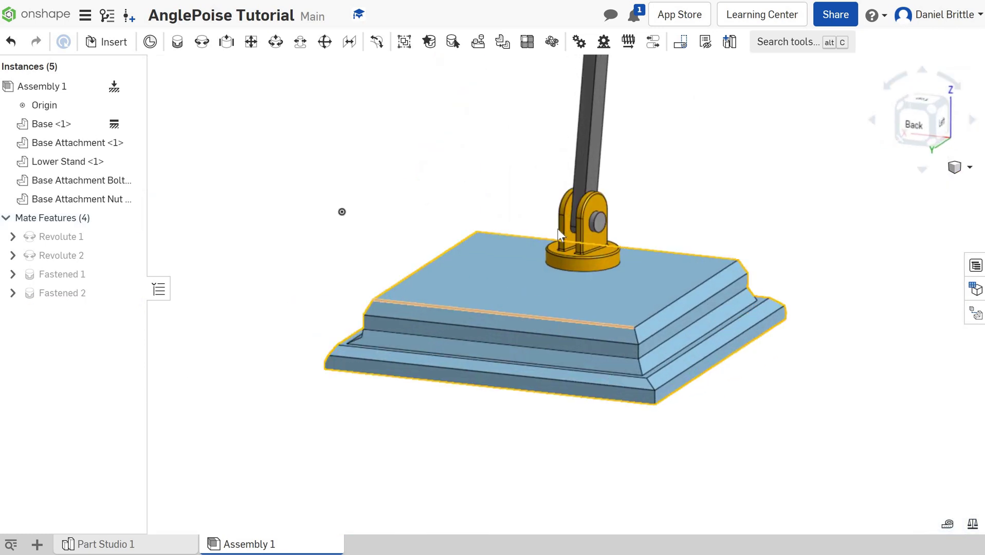
scroll(598, 306, "down", 8)
scroll(631, 299, "up", 6)
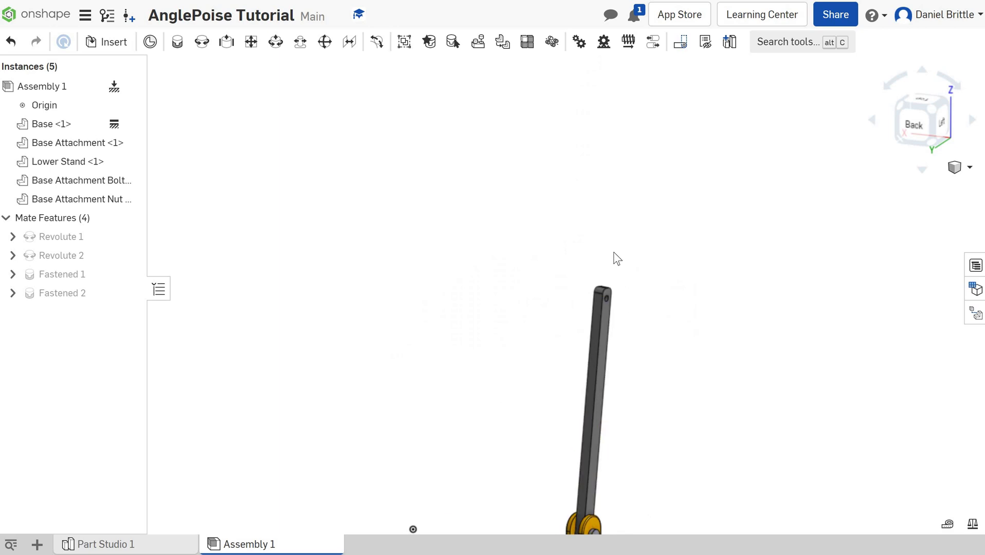
scroll(617, 258, "up", 1)
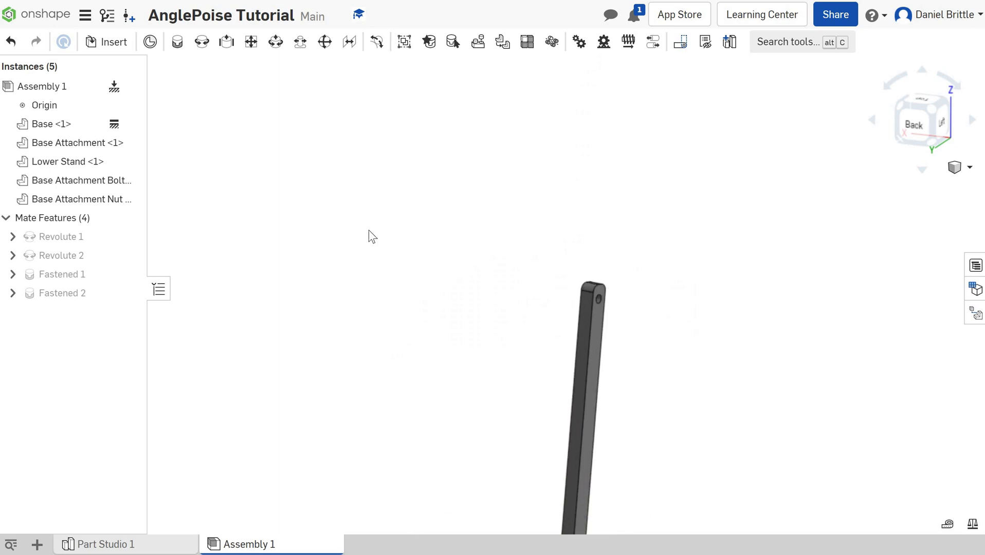
left_click(107, 42)
scroll(282, 303, "down", 4)
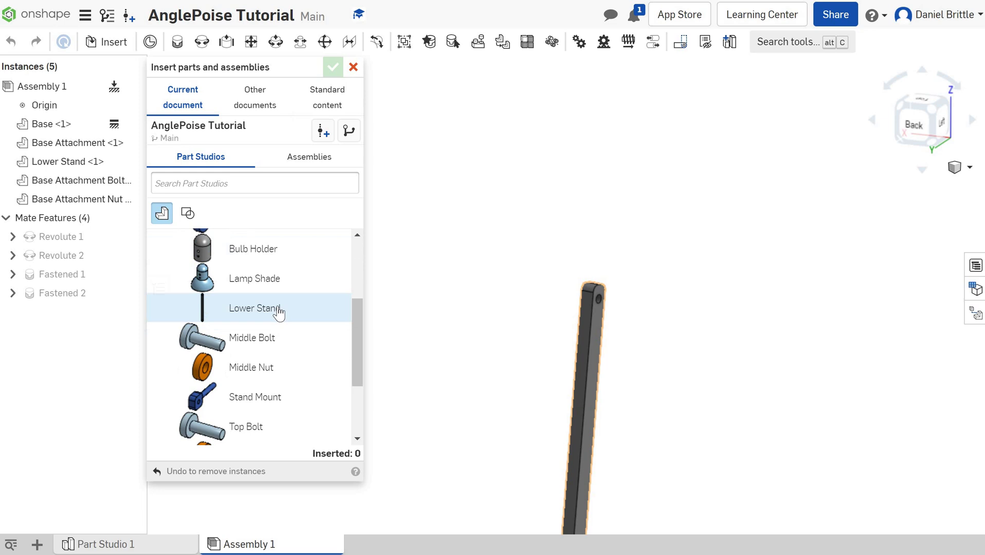
scroll(262, 370, "down", 2)
left_click(267, 372)
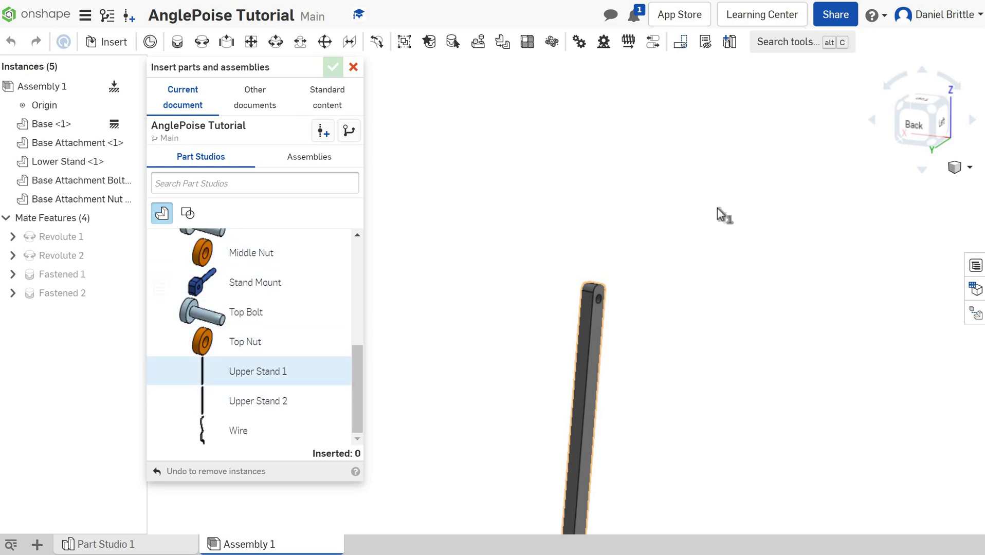
left_click(691, 246)
left_click(259, 401)
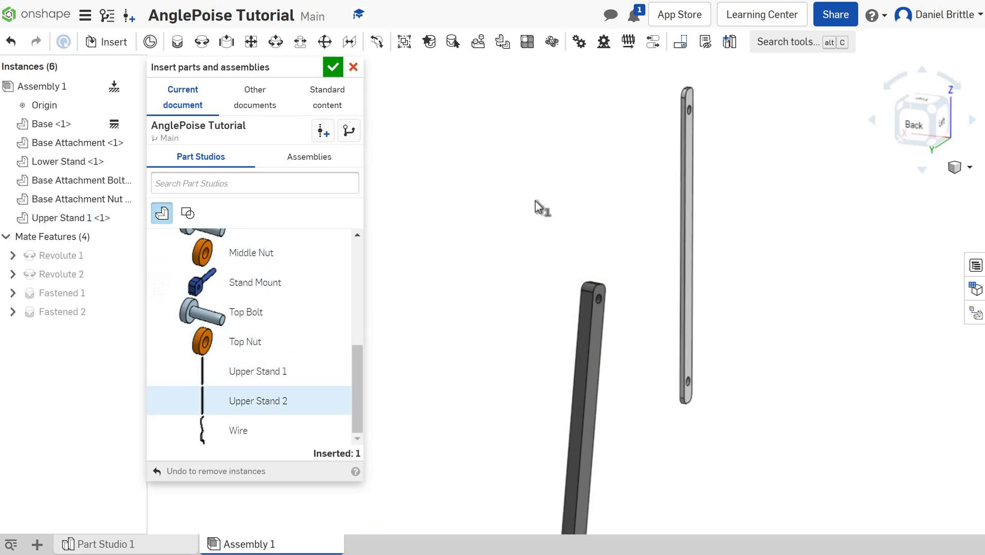
left_click(538, 209)
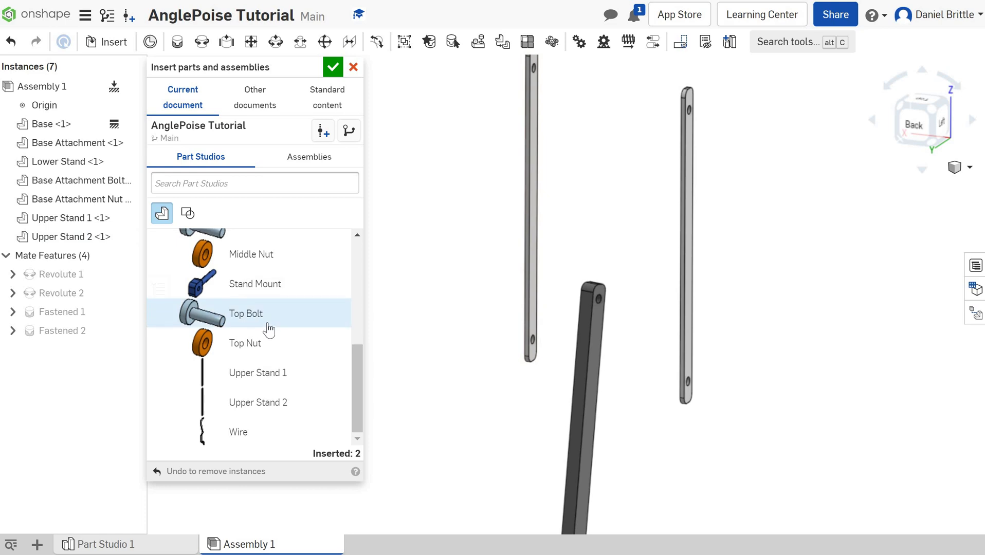
Add the Middle Nut and the Middle Bolt to the assembly.
scroll(287, 322, "up", 3)
left_click(319, 325)
left_click(423, 288)
left_click(257, 295)
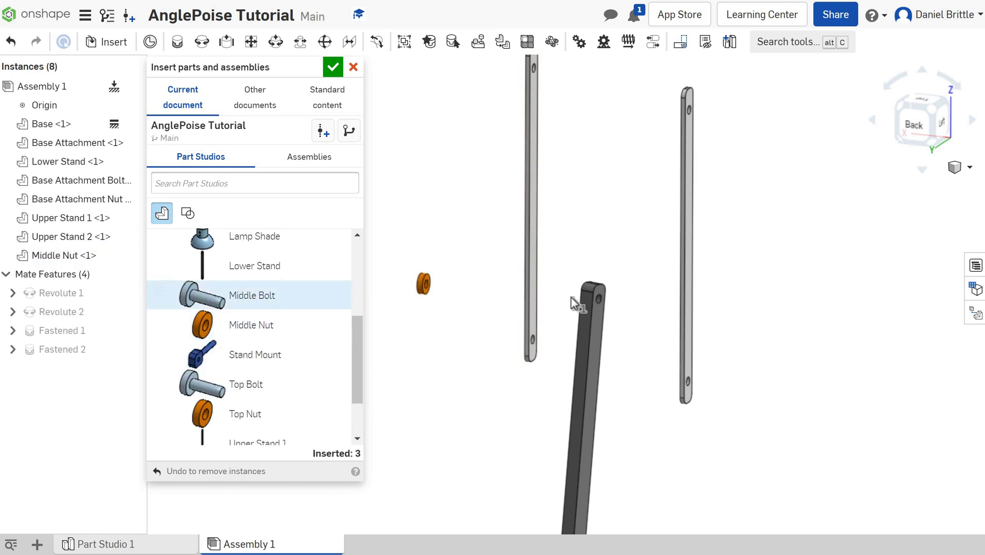
left_click(774, 332)
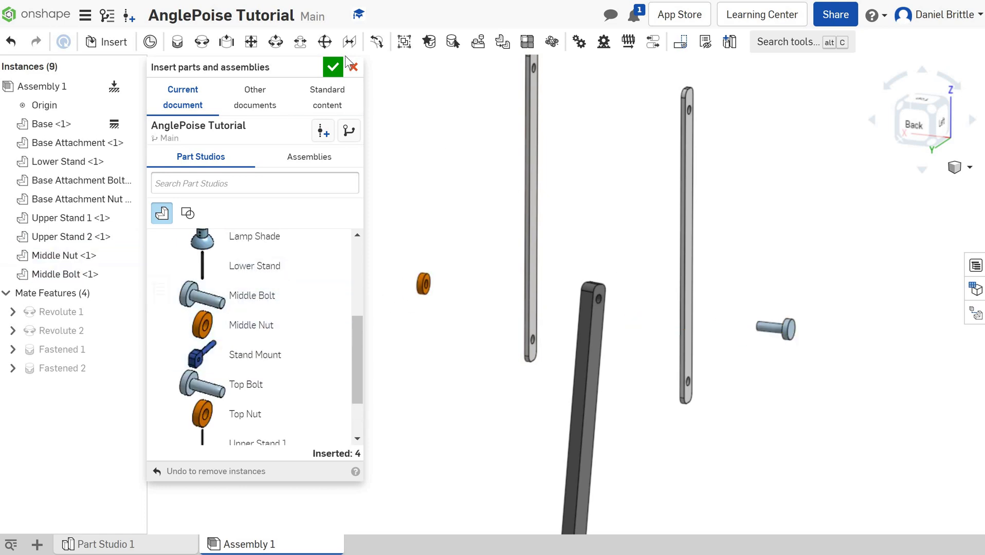
key("Escape")
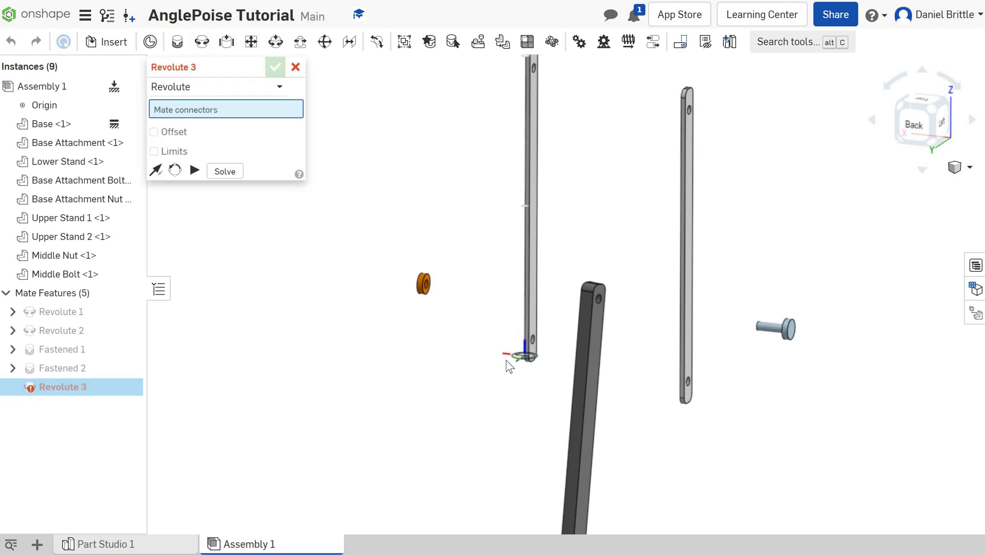
Pick the upper stand's end hole and the lower stand's top hole as Revolute 3 connectors.
scroll(509, 367, "up", 5)
left_click(432, 338)
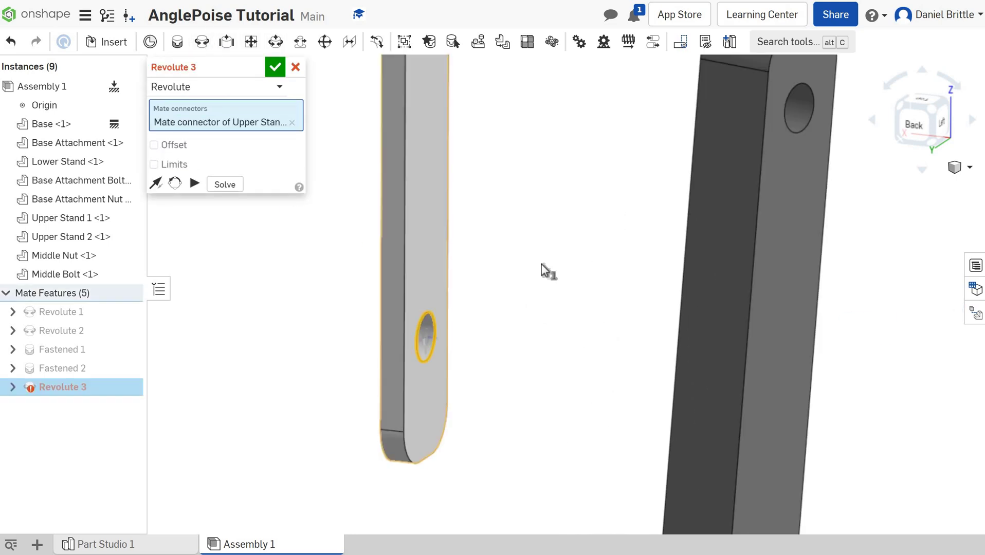
right_click_drag(542, 269, 608, 264)
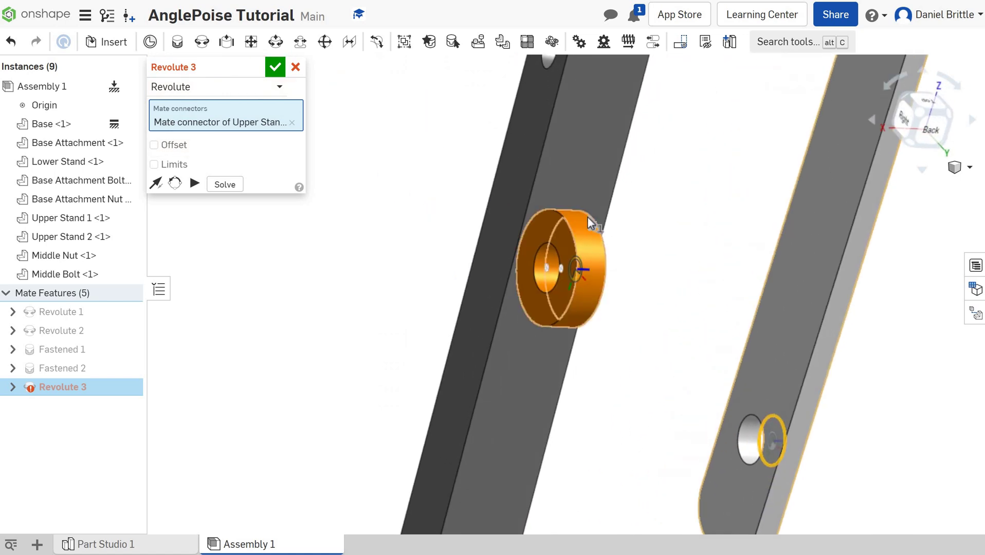
scroll(586, 192, "down", 5)
scroll(625, 112, "up", 8)
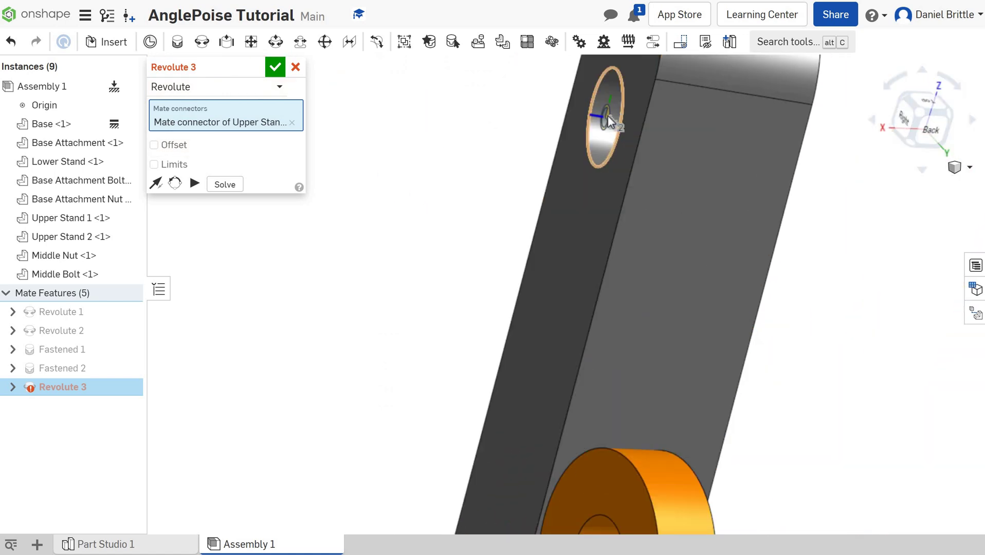
left_click(608, 115)
scroll(653, 226, "down", 3)
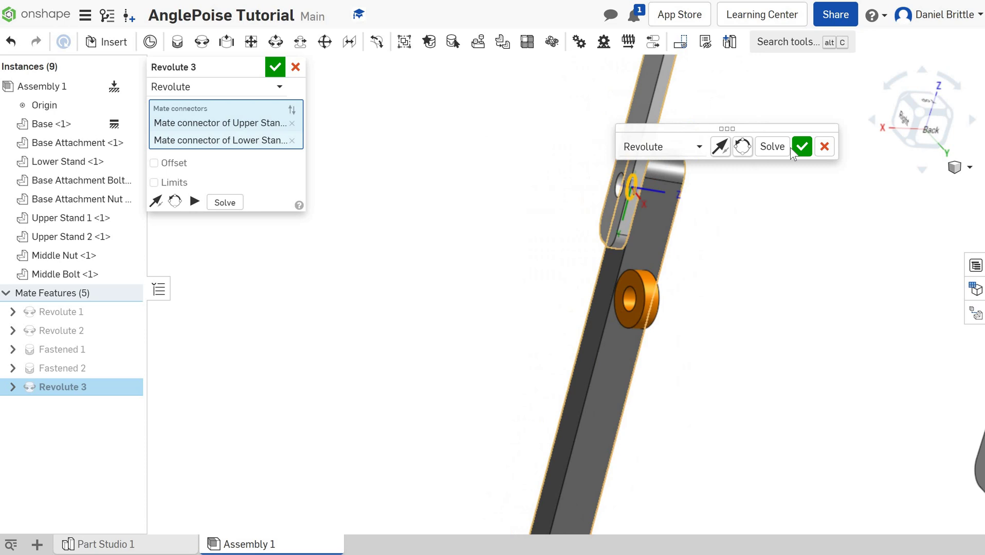
Start Revolute 4 and pick the connector in the other upper stand bar's hole.
left_click(202, 42)
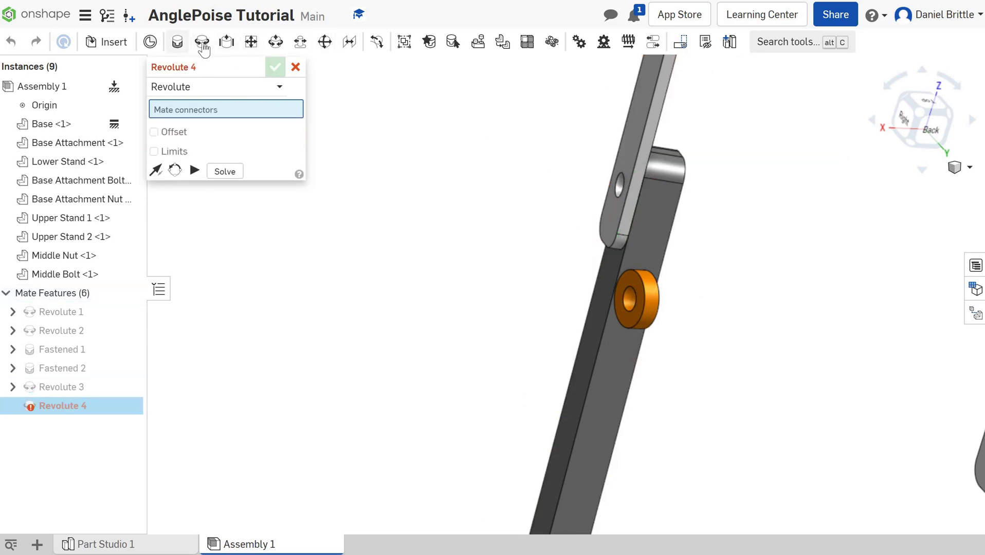
scroll(608, 186, "down", 5)
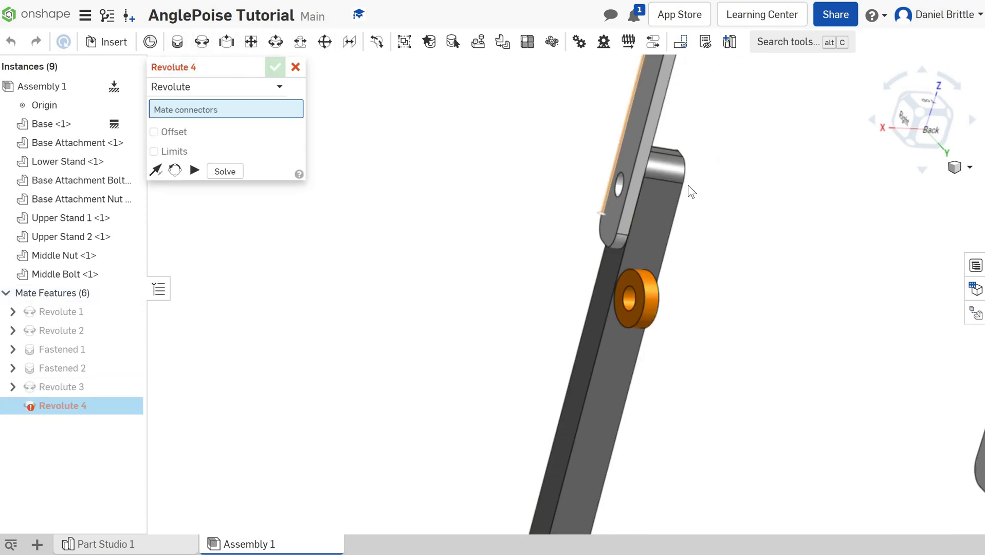
scroll(707, 241, "up", 5)
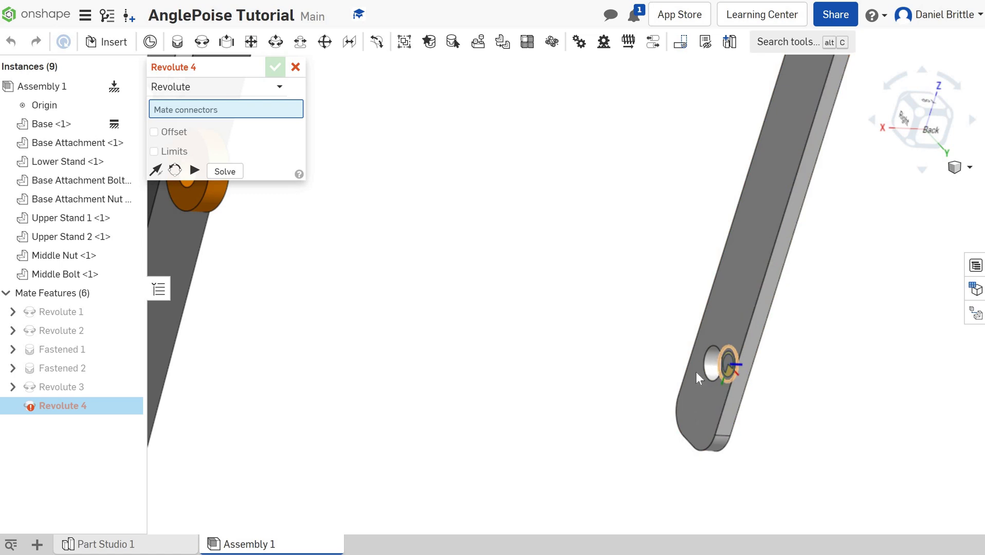
scroll(650, 383, "up", 4)
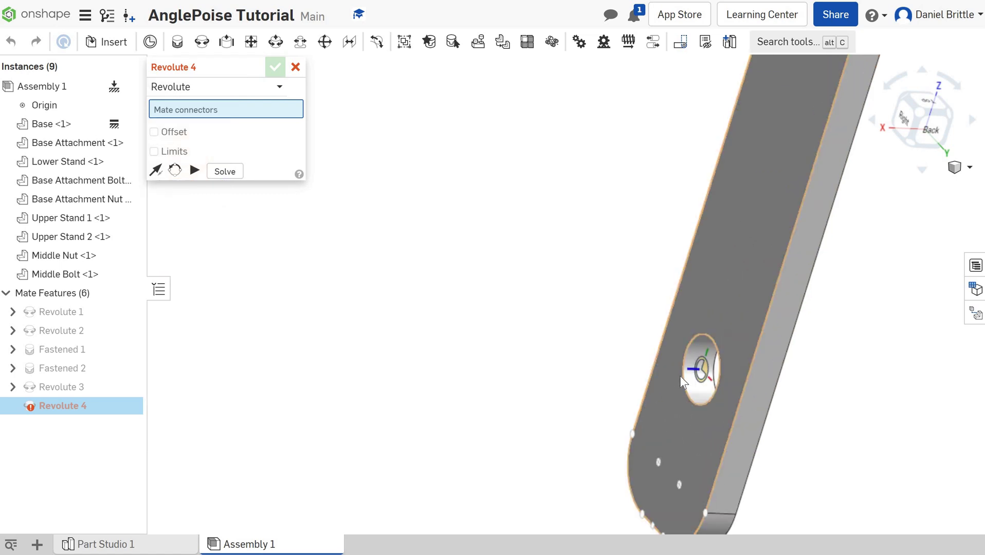
scroll(602, 309, "down", 5)
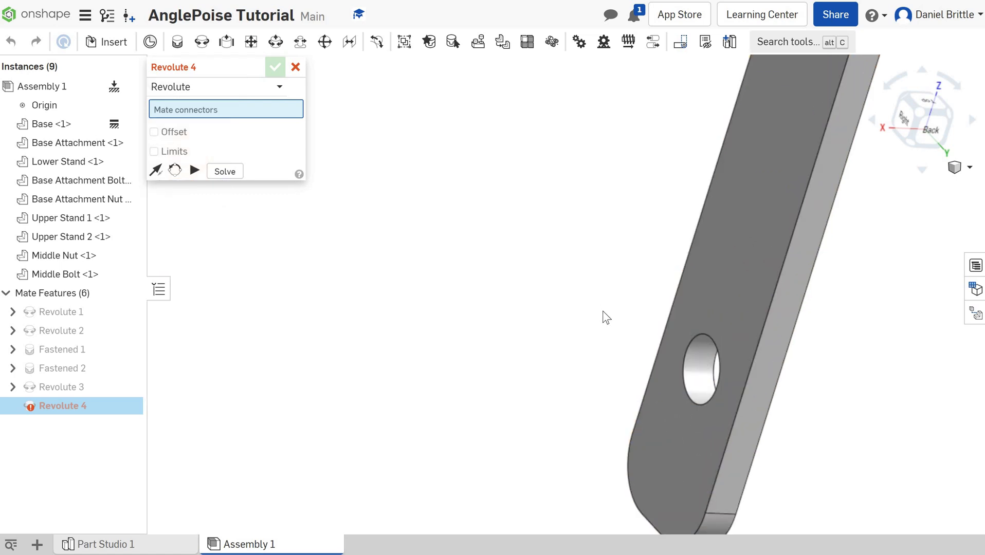
scroll(638, 372, "up", 5)
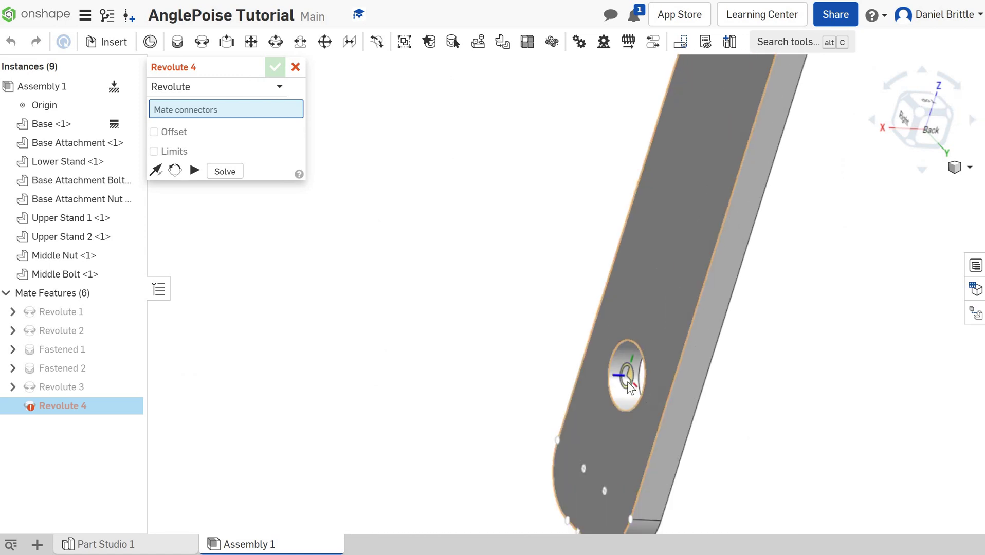
left_click(628, 383)
Pick the lower stand's top hole as Revolute 4's second connector.
scroll(542, 290, "up", 3)
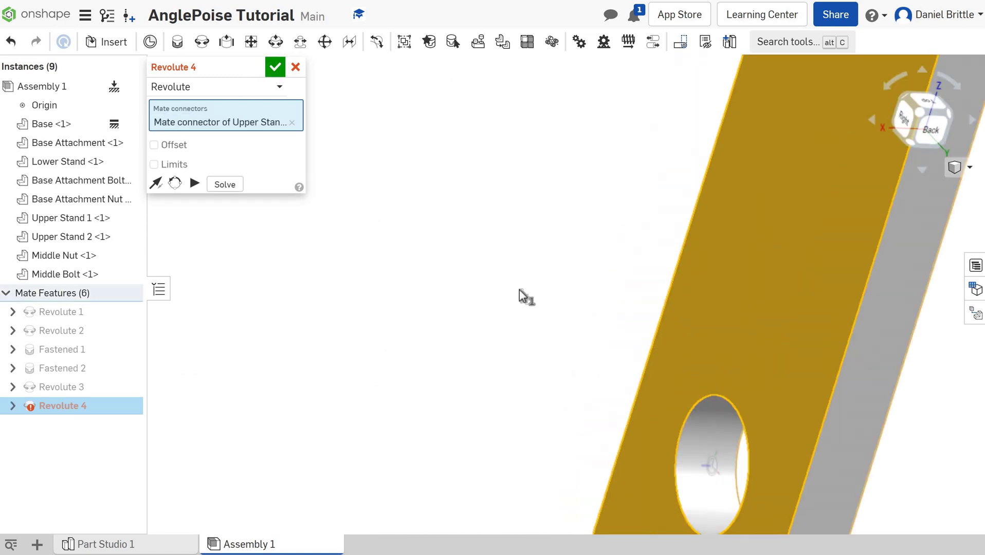
scroll(521, 295, "down", 5)
right_click_drag(480, 245, 424, 213)
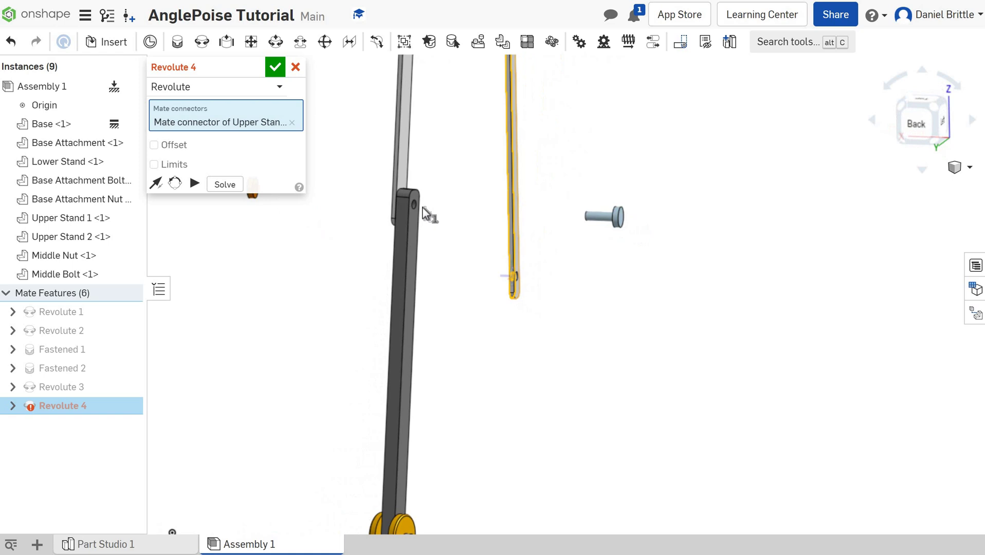
scroll(391, 201, "up", 5)
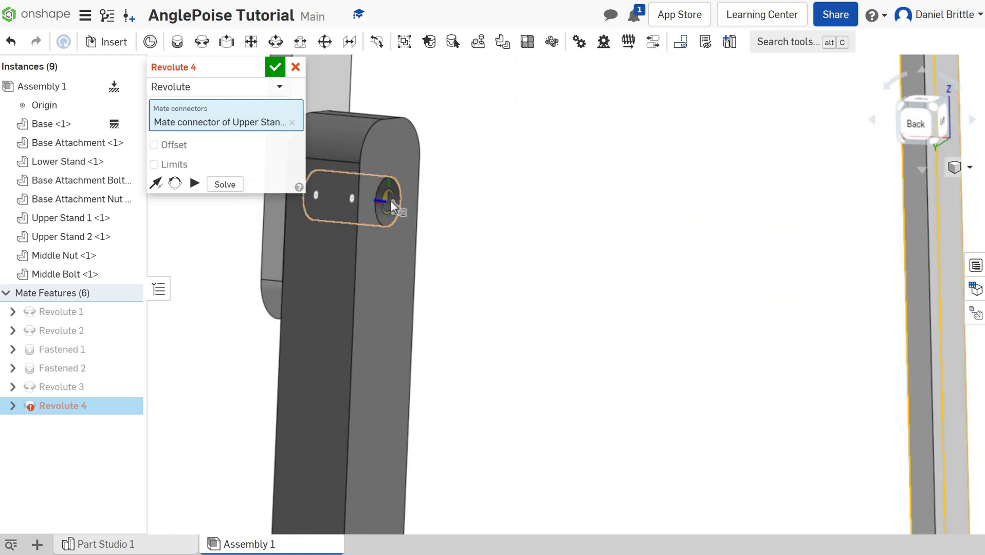
left_click(390, 200)
scroll(451, 202, "down", 5)
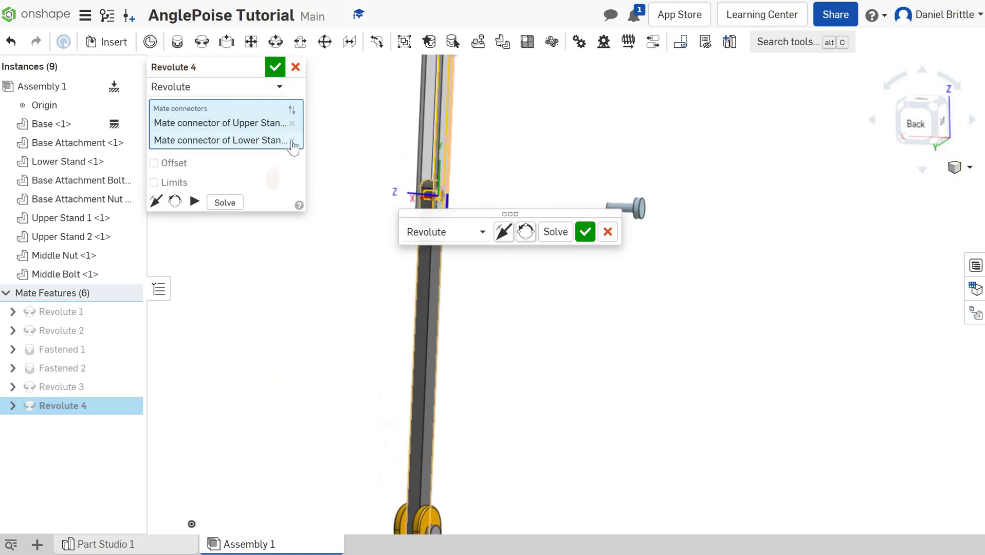
Confirm Revolute 4, then begin a fastened mate on the Middle Bolt's connector.
left_click(275, 67)
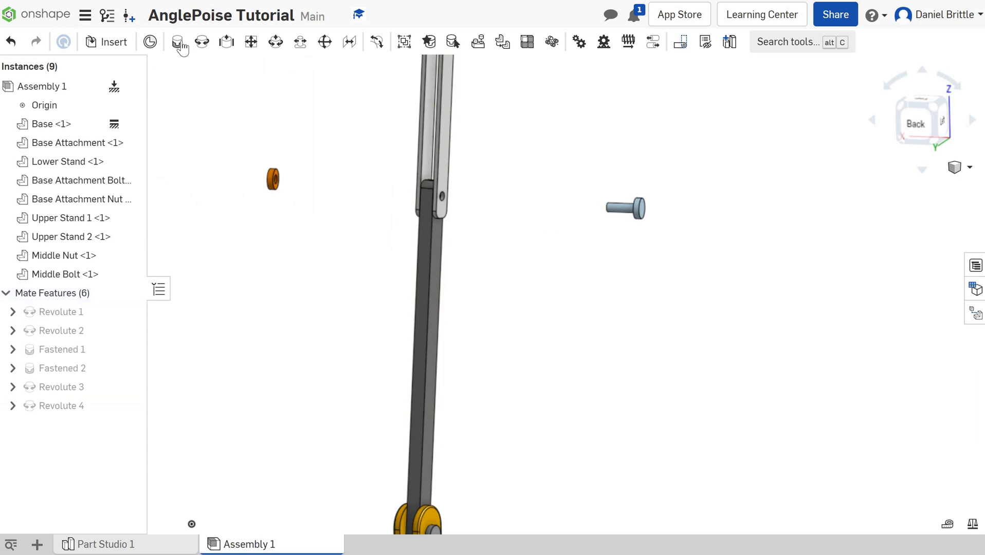
left_click(178, 43)
right_click_drag(646, 213, 629, 196)
scroll(649, 199, "down", 3)
scroll(648, 200, "up", 10)
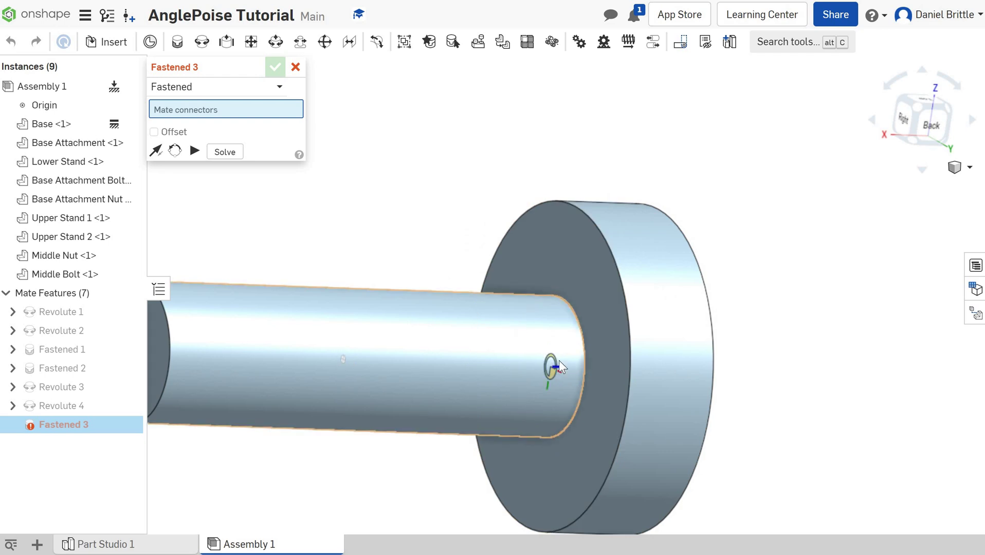
left_click(558, 362)
Seat the Middle Bolt in the upper stand's hole and confirm it as Fastened 3.
scroll(566, 259, "down", 5)
scroll(463, 267, "down", 2)
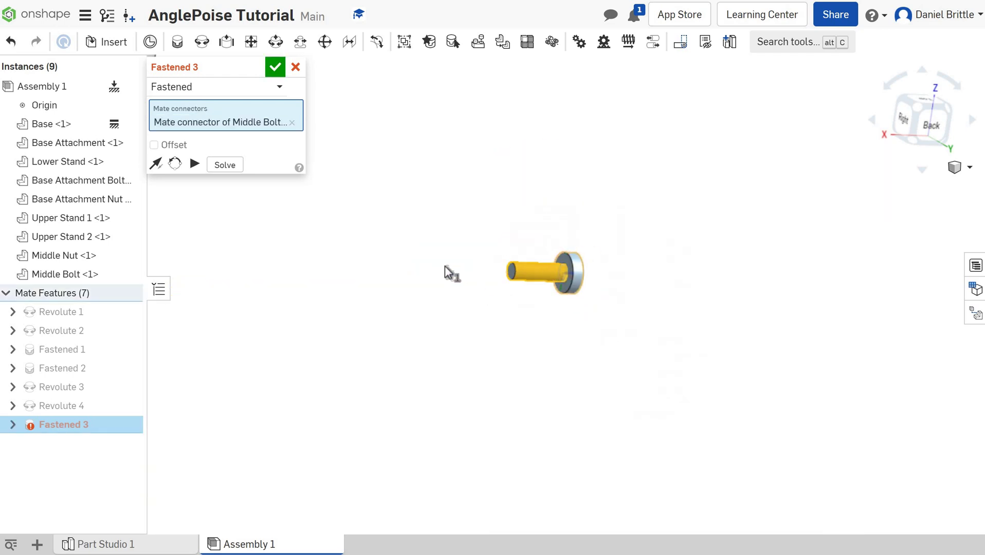
right_click_drag(444, 272, 260, 206)
scroll(289, 243, "up", 1)
scroll(288, 244, "up", 2)
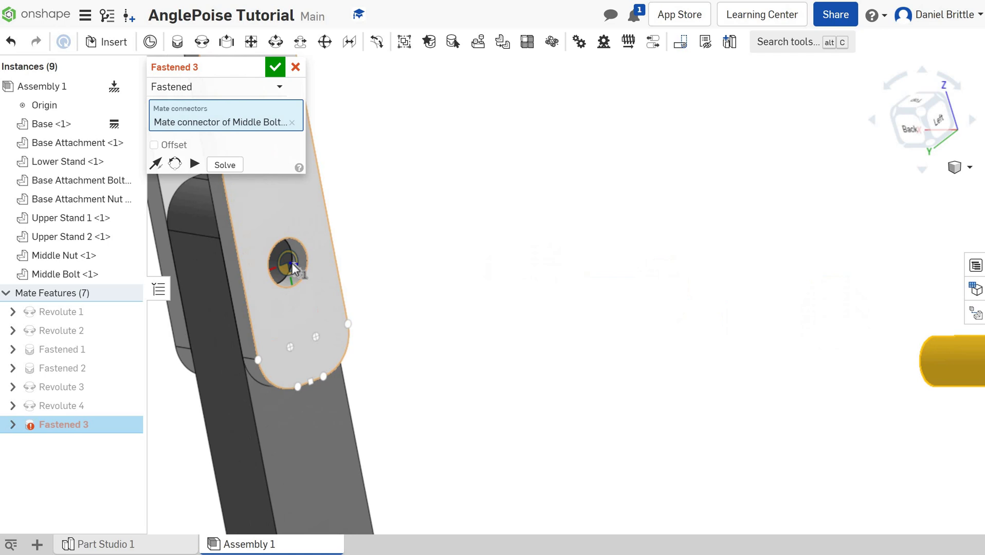
left_click(292, 267)
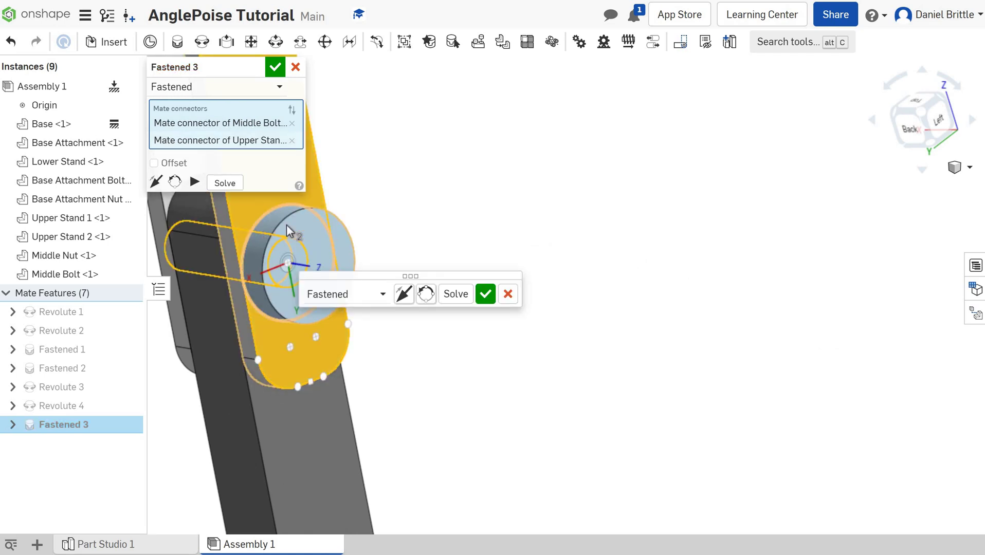
right_click_drag(286, 229, 359, 218)
scroll(270, 231, "down", 5)
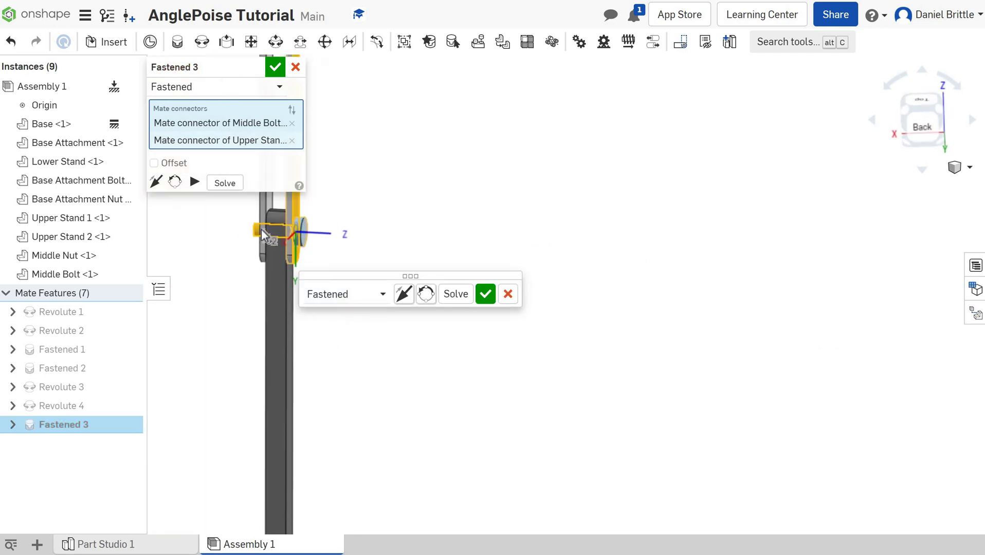
scroll(205, 216, "up", 3)
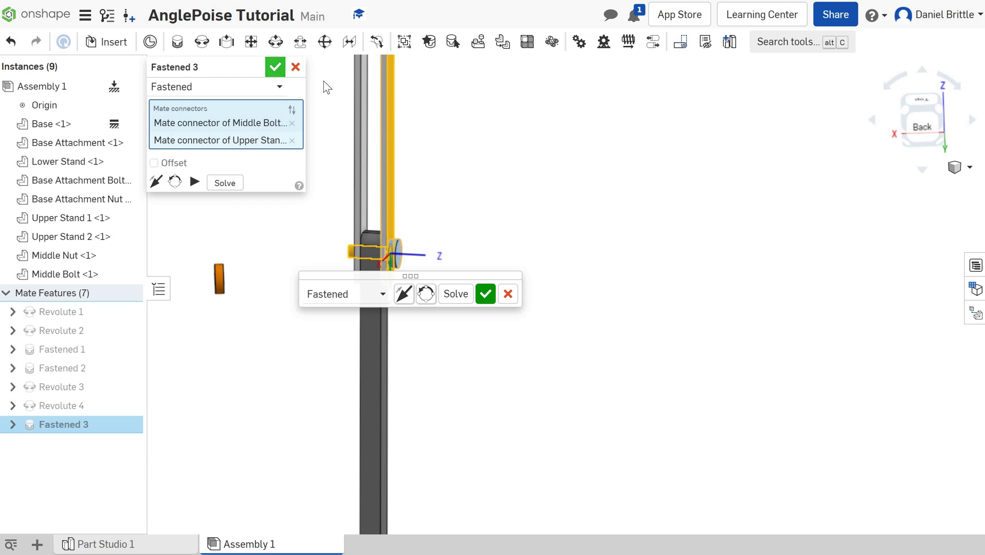
left_click(275, 67)
Fasten the Middle Nut onto the Middle Bolt's end as Fastened 4.
key("f")
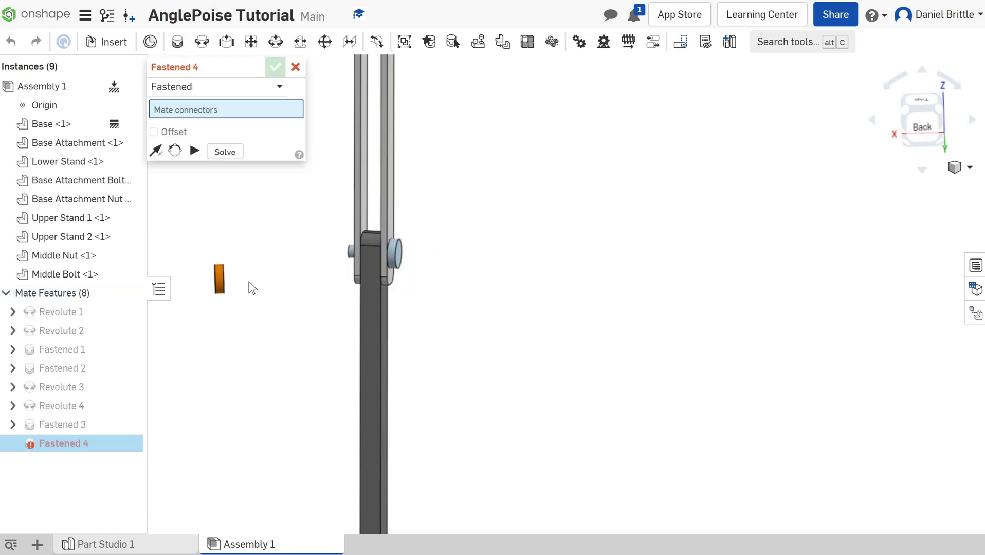
right_click_drag(249, 301, 377, 237)
scroll(304, 247, "down", 5)
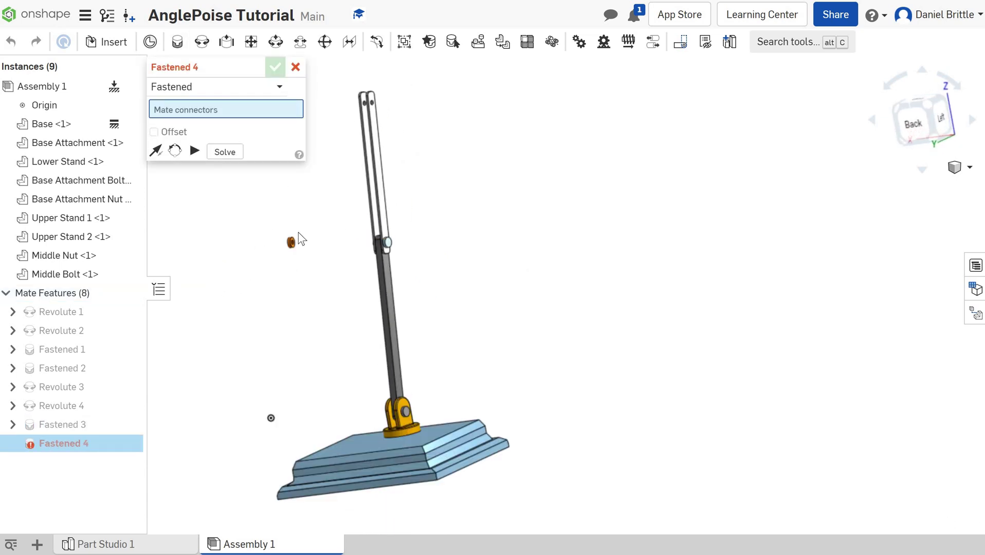
scroll(275, 254, "up", 8)
right_click_drag(274, 257, 290, 305)
left_click(393, 441)
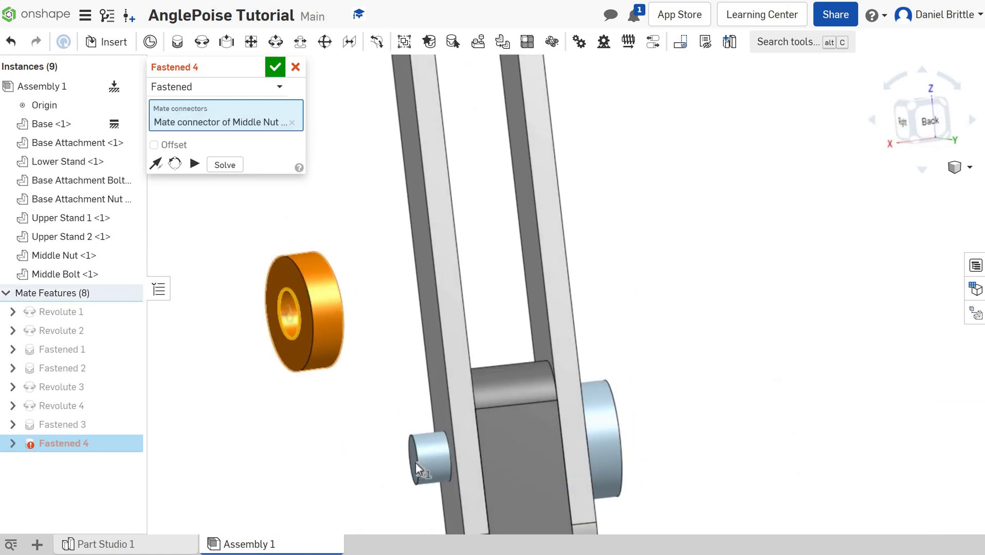
left_click(414, 469)
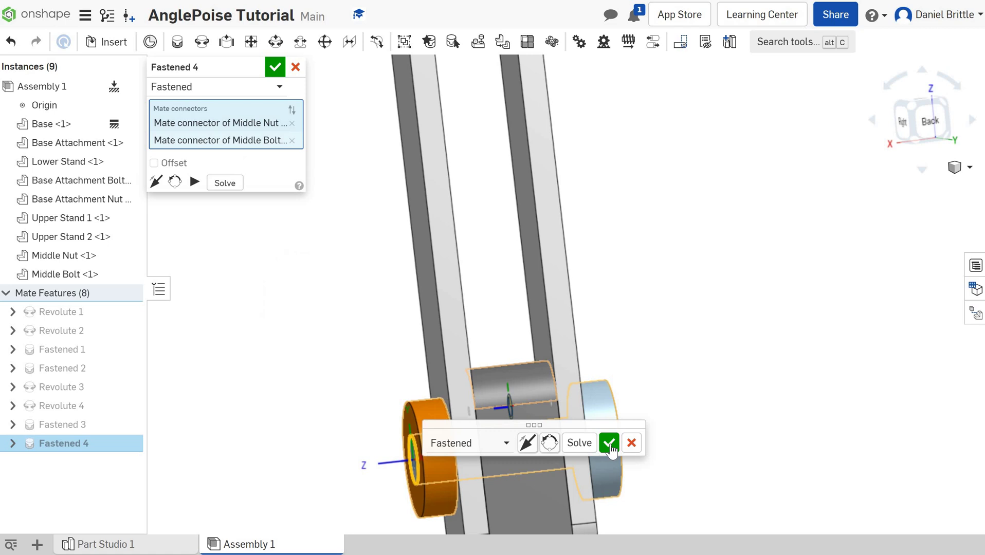
key("Return")
scroll(599, 330, "down", 5)
right_click_drag(631, 344, 605, 367)
scroll(605, 367, "down", 5)
scroll(609, 412, "up", 3)
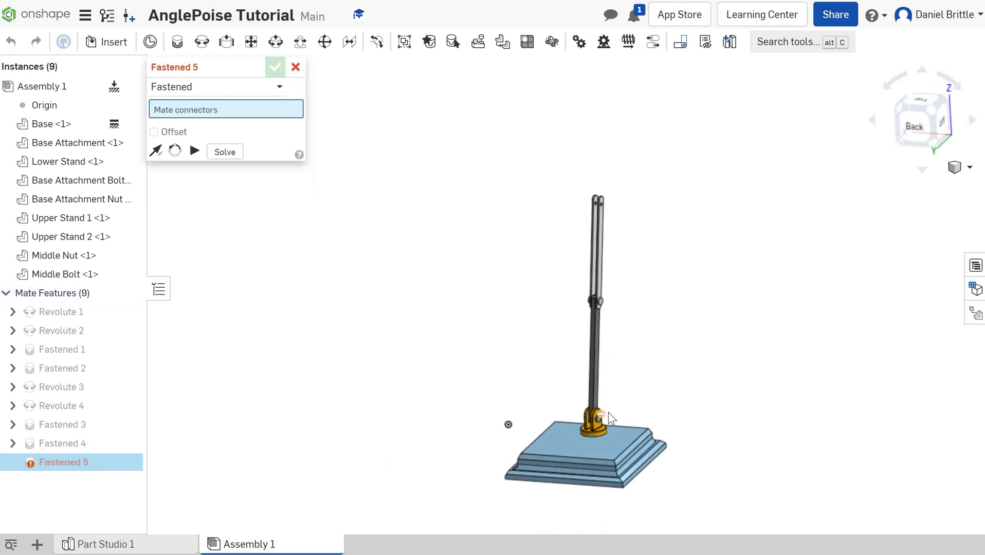
scroll(608, 413, "up", 2)
scroll(627, 400, "down", 4)
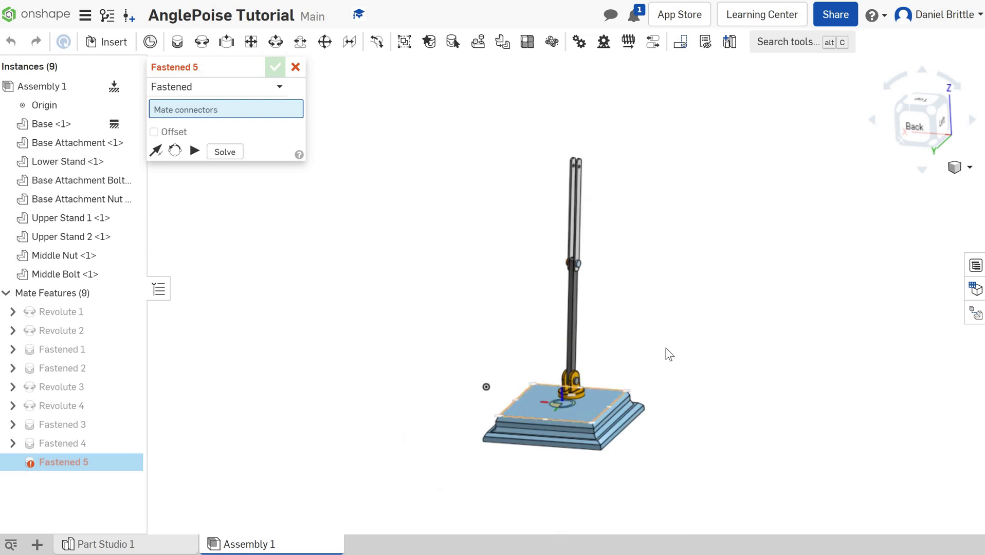